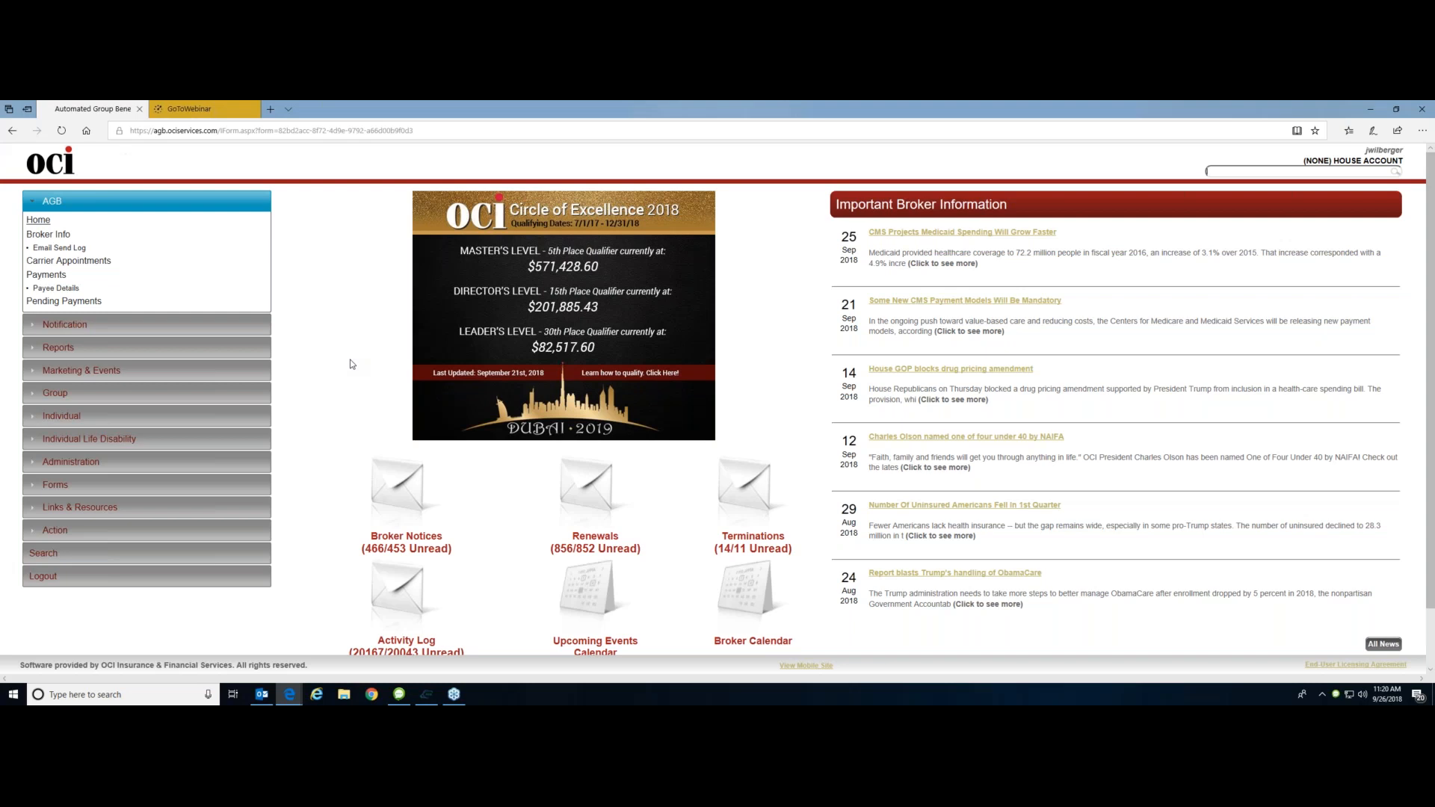
Start a new Small Group Rater & Ancillary quote request, look over the client list, and open a blank new-client form
left_click(74, 394)
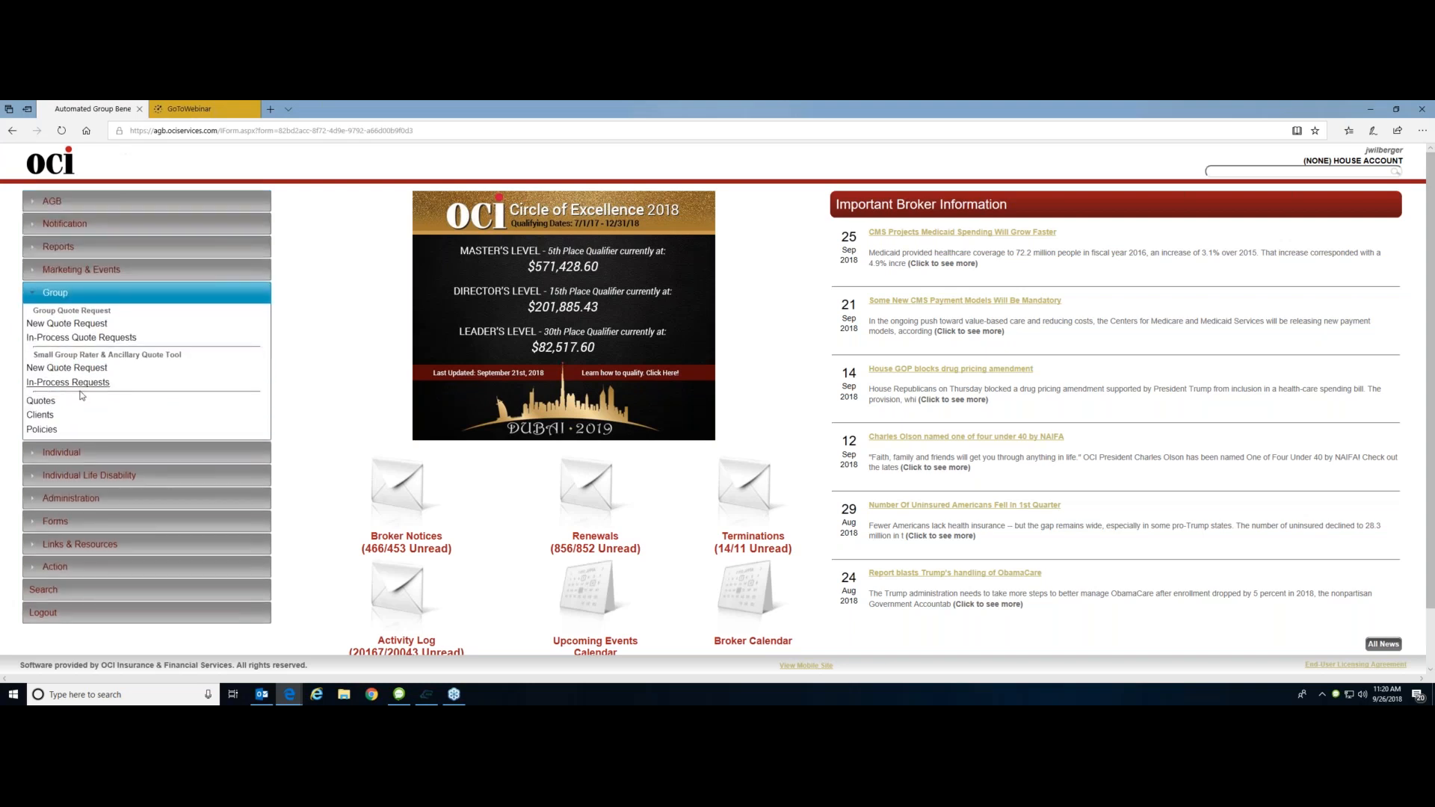
left_click_drag(37, 355, 177, 361)
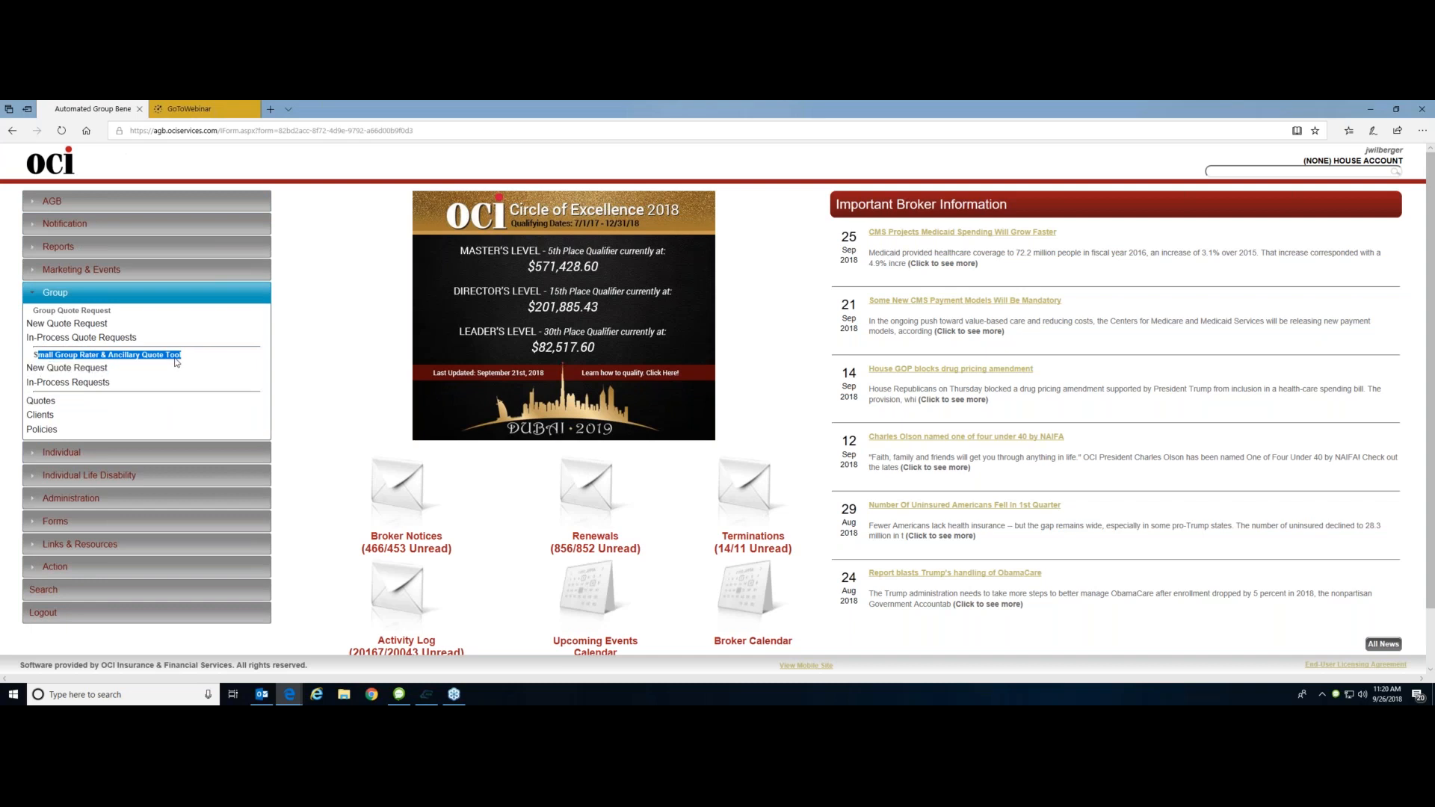
left_click(72, 370)
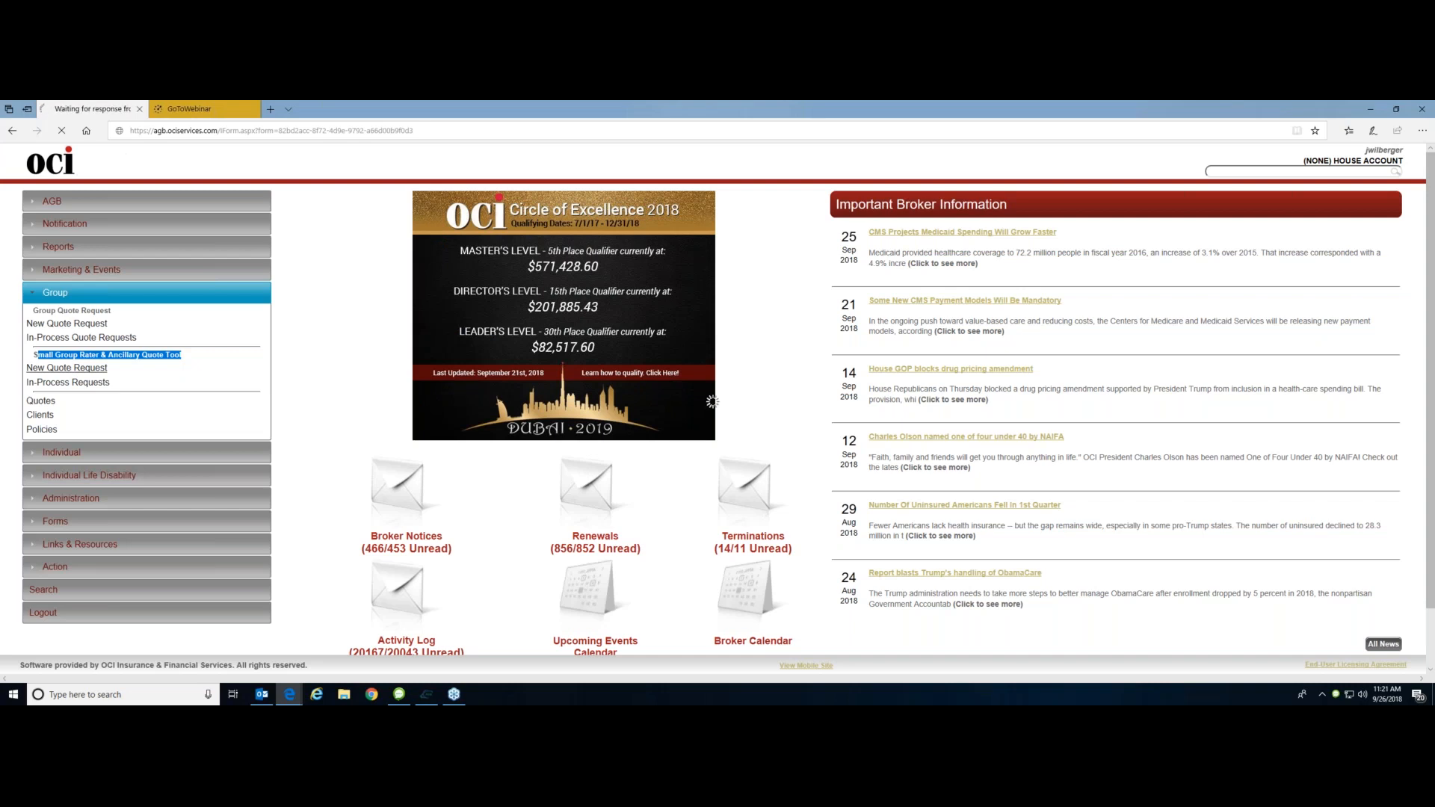
scroll(458, 362, "down", 2)
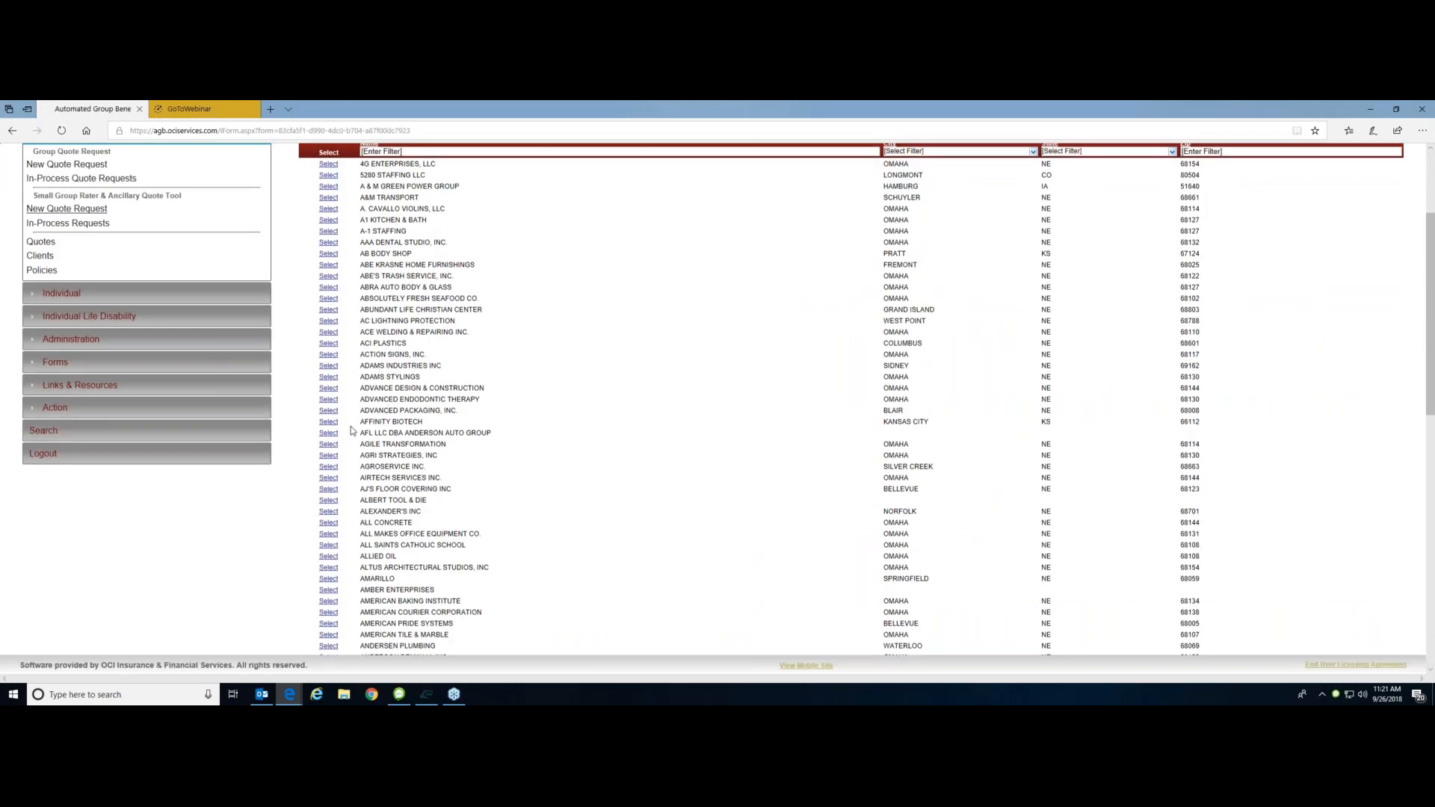
scroll(348, 374, "down", 2)
scroll(348, 380, "up", 4)
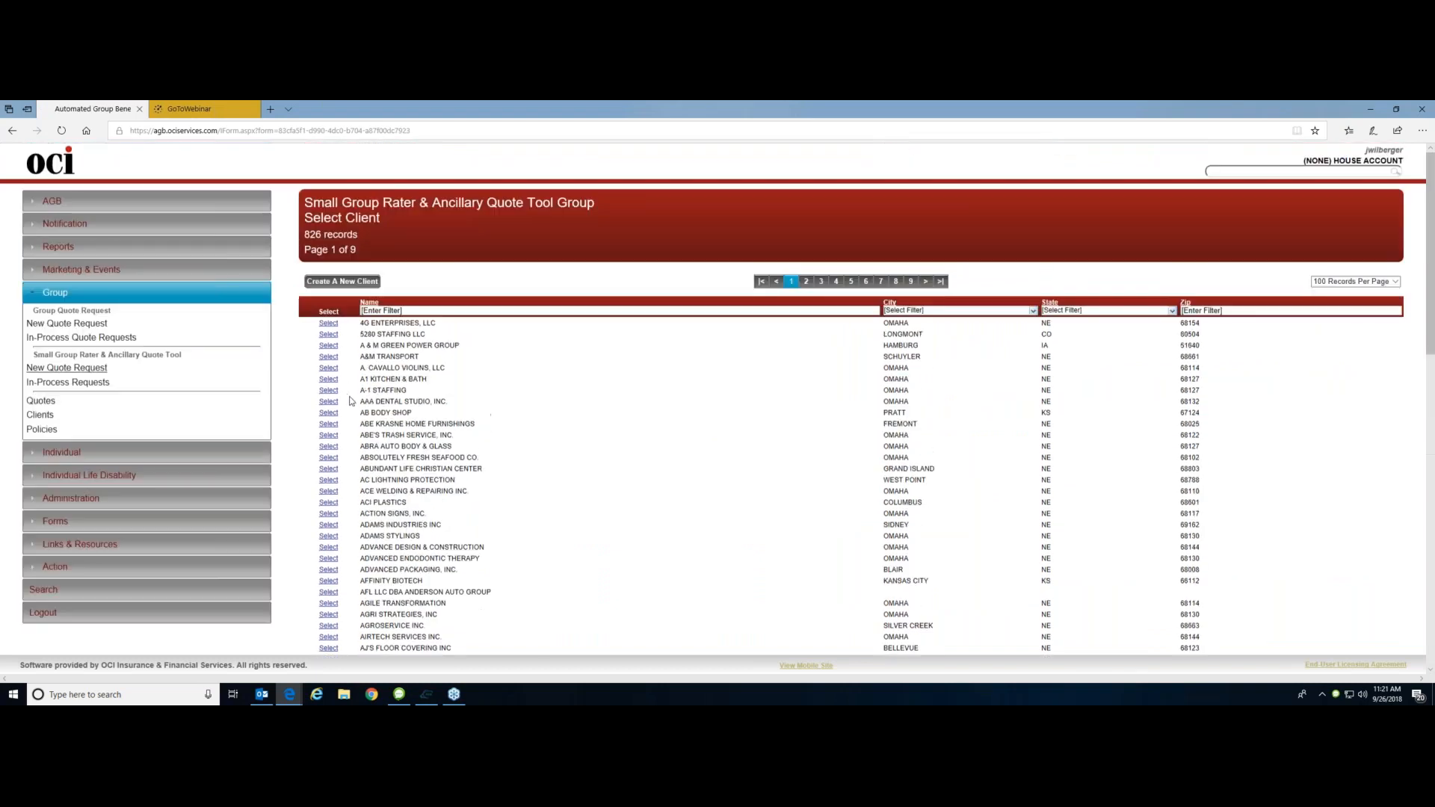
left_click(337, 282)
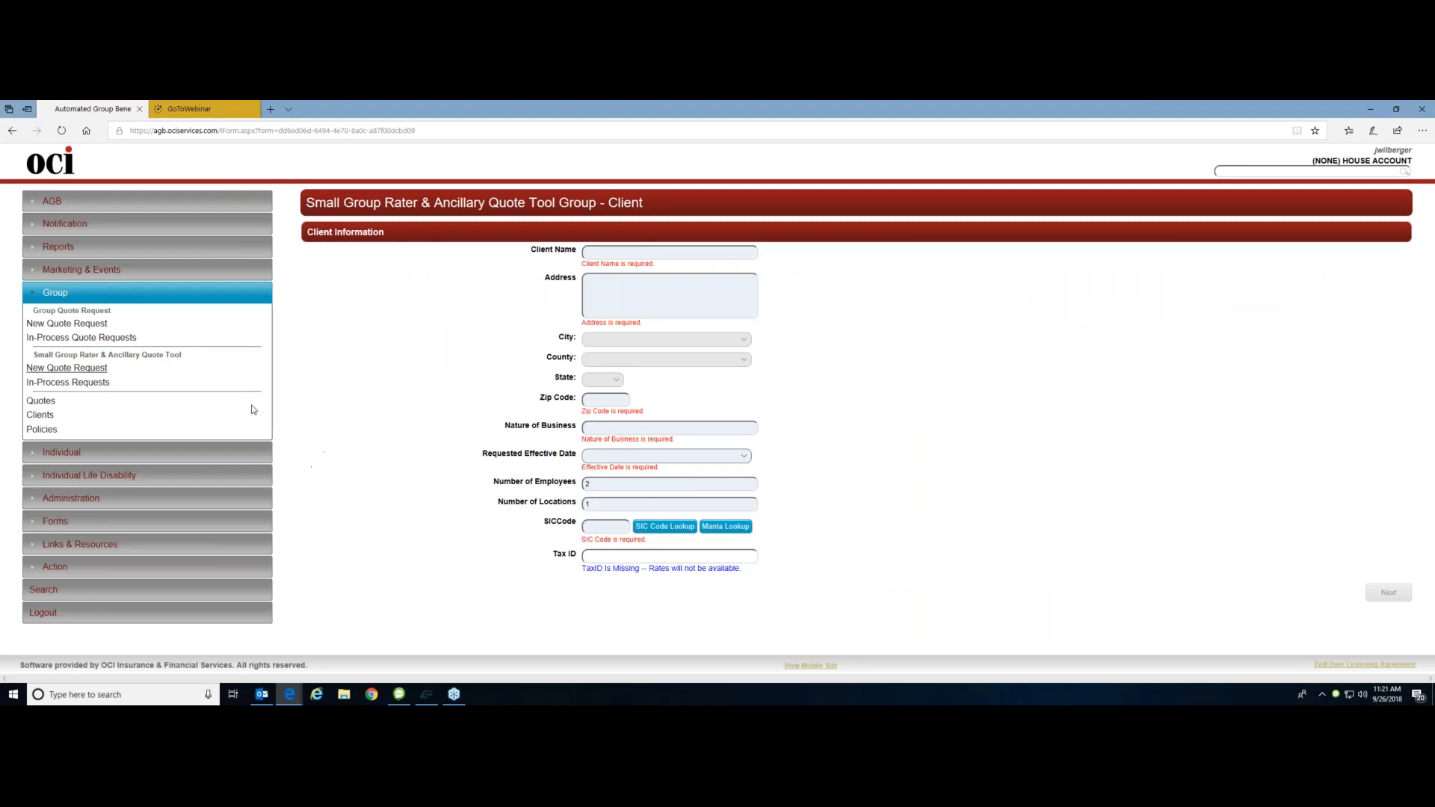
Open the in-process Small Group Rater request for Dudley's Auto Shop and proceed past its client information to the census
left_click(87, 386)
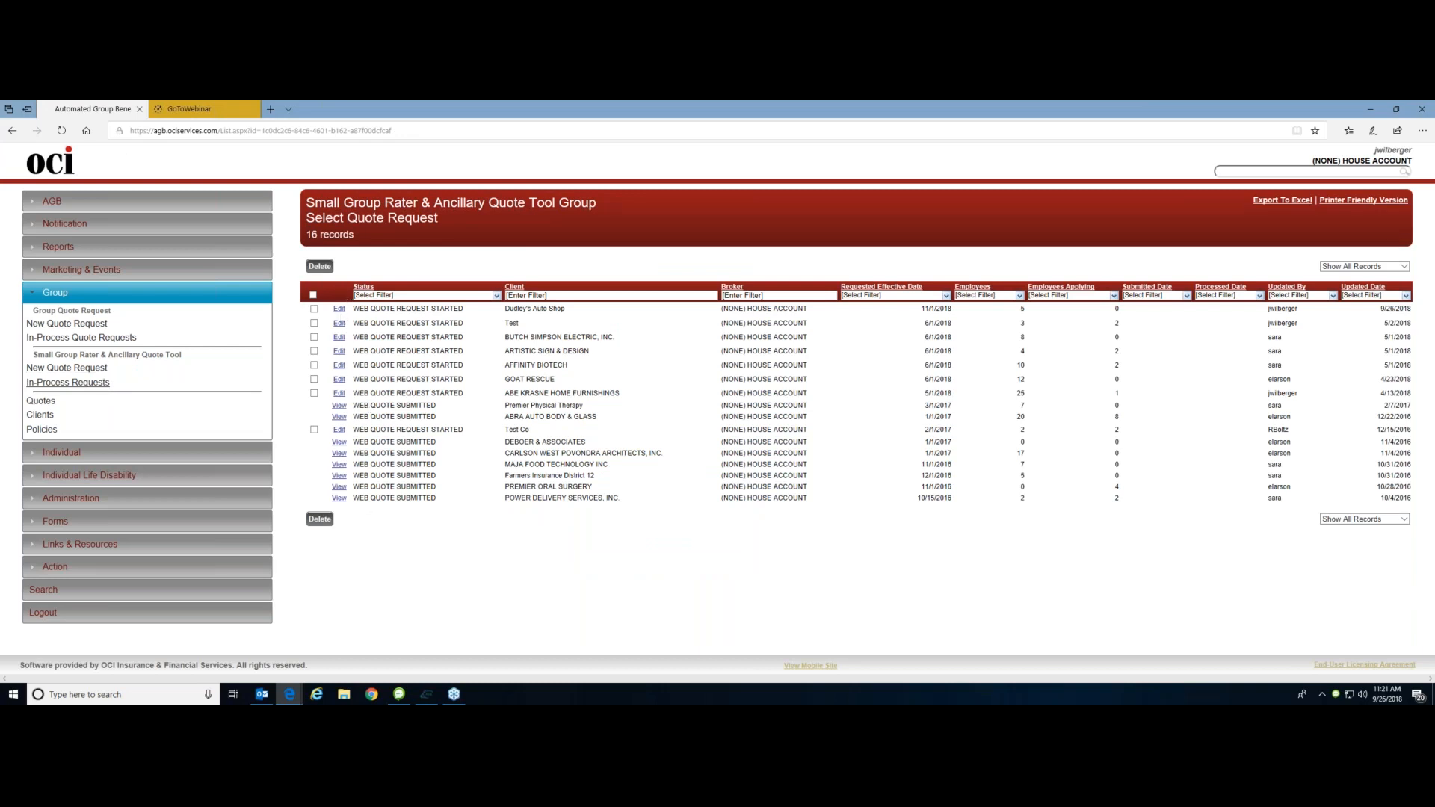
left_click(338, 311)
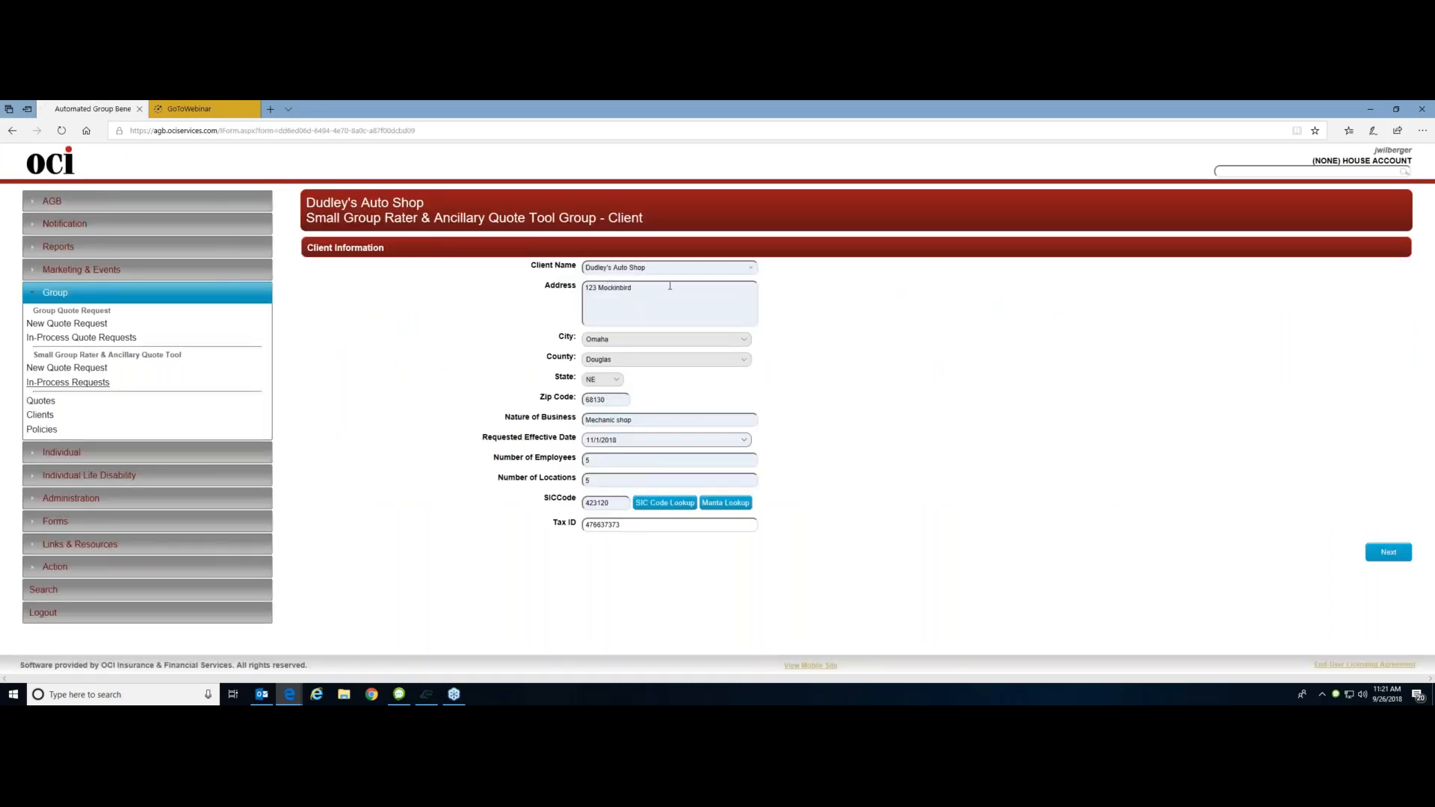
left_click(1390, 554)
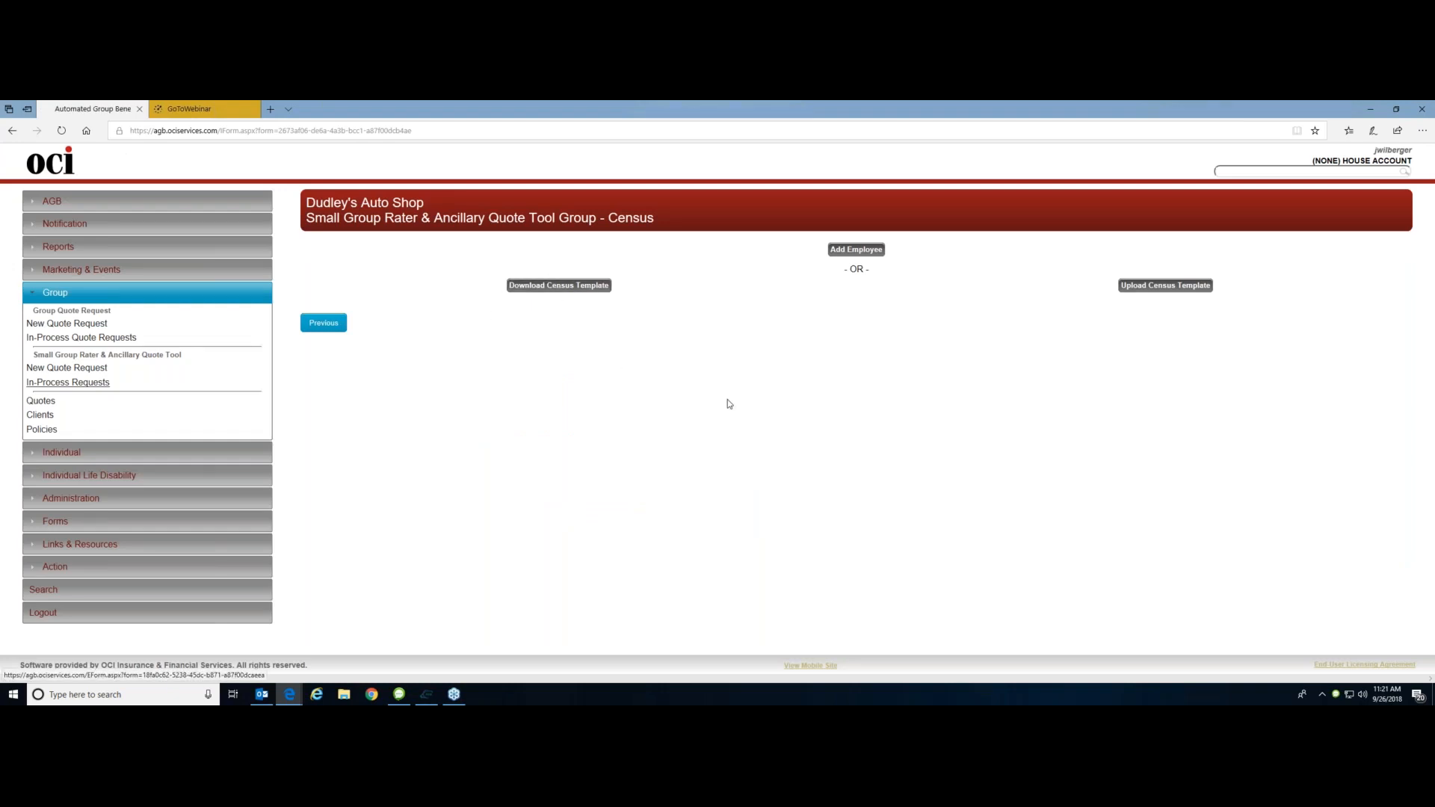
Add a blank employee entry to view the available coverage types, and delete the entry
left_click(866, 255)
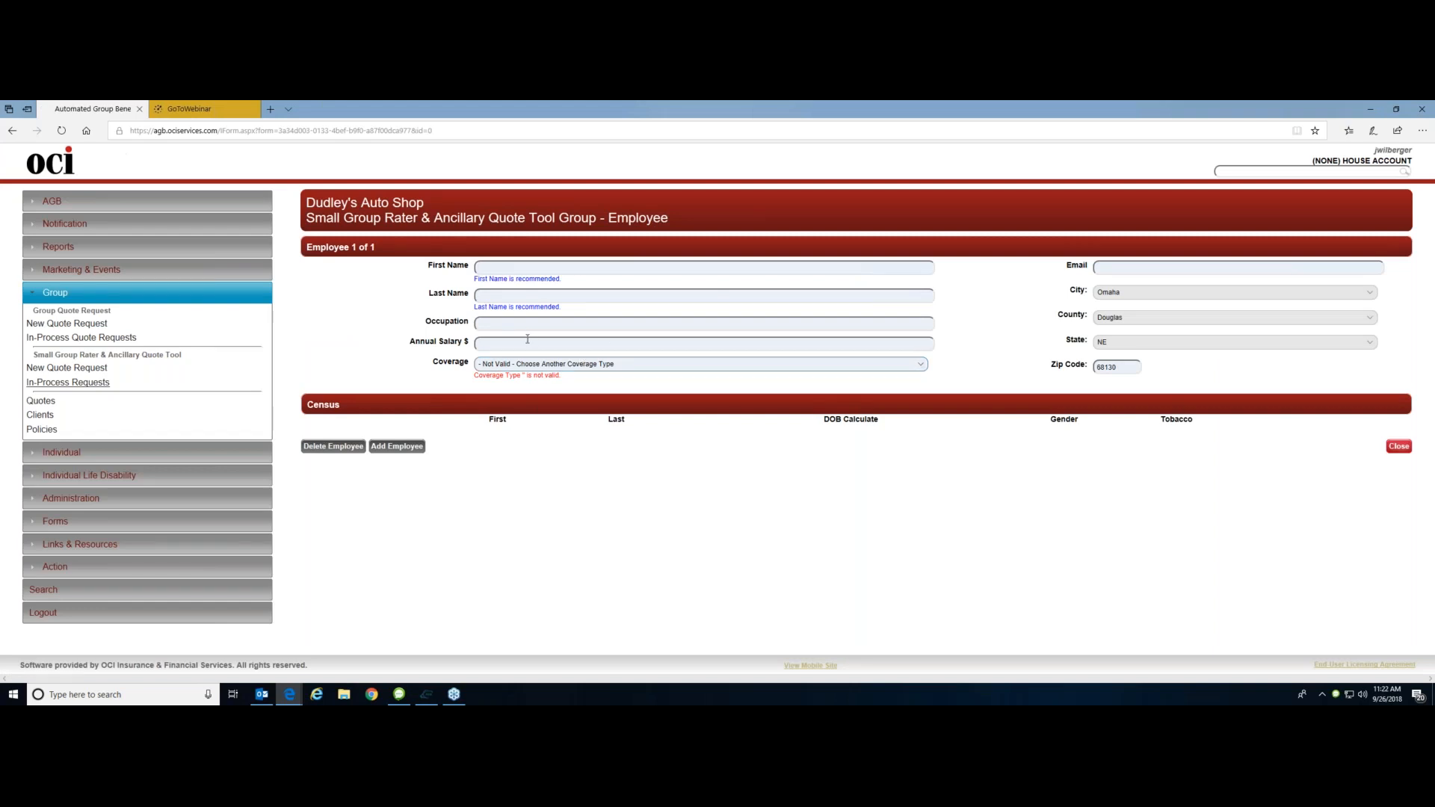
left_click(627, 365)
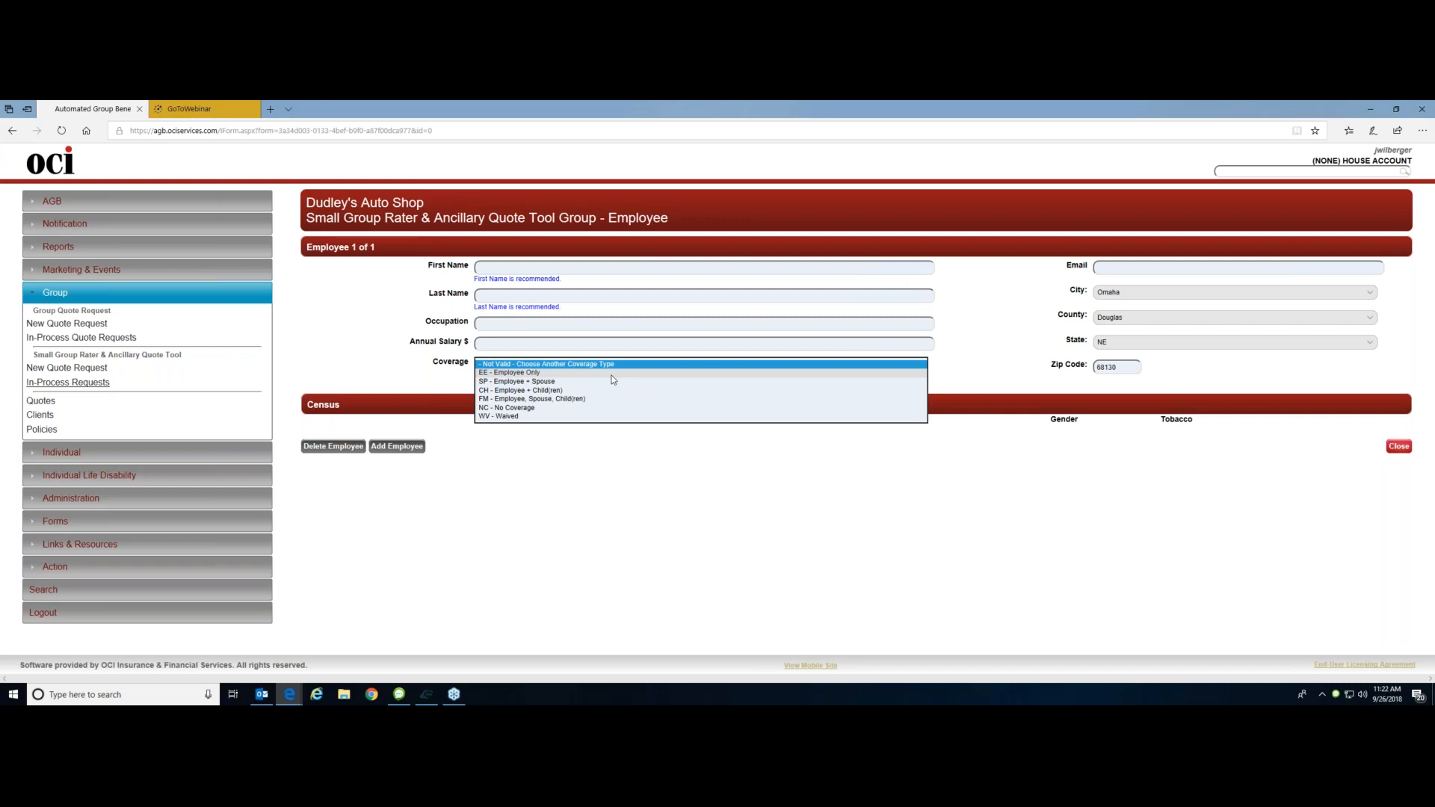
left_click(1025, 359)
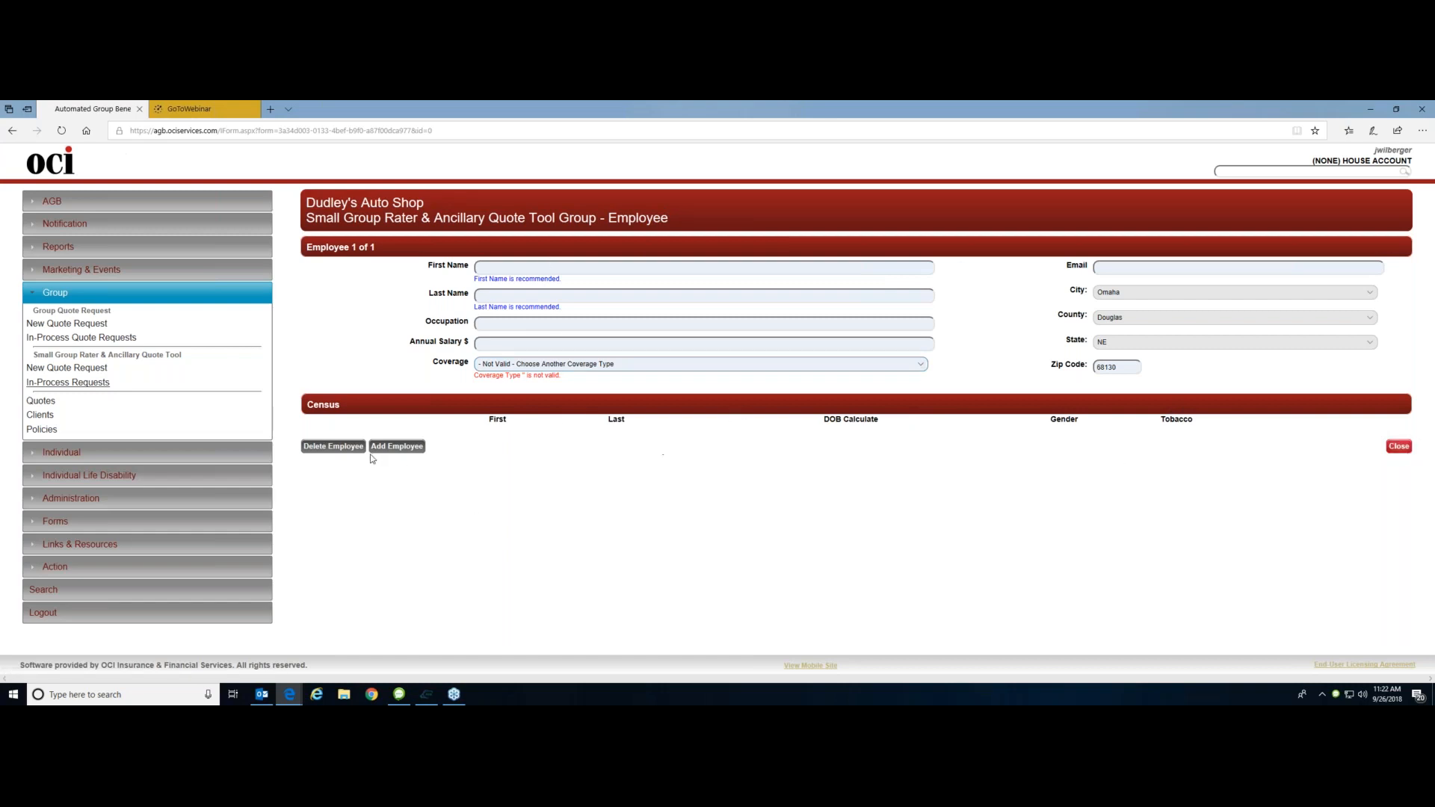
left_click(333, 446)
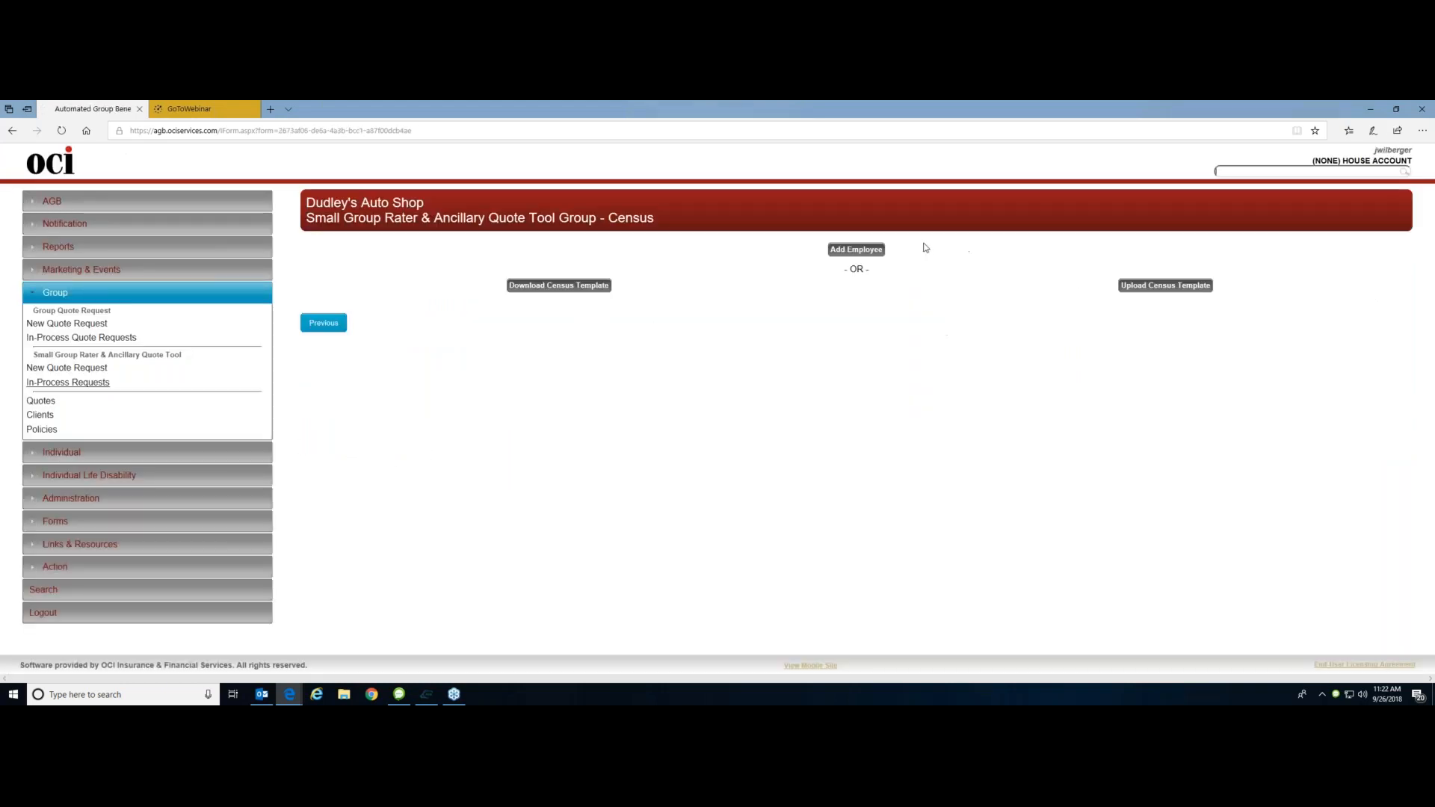
Upload the completed census template file from the Desktop folder for Dudley's Auto Shop
left_click(1185, 286)
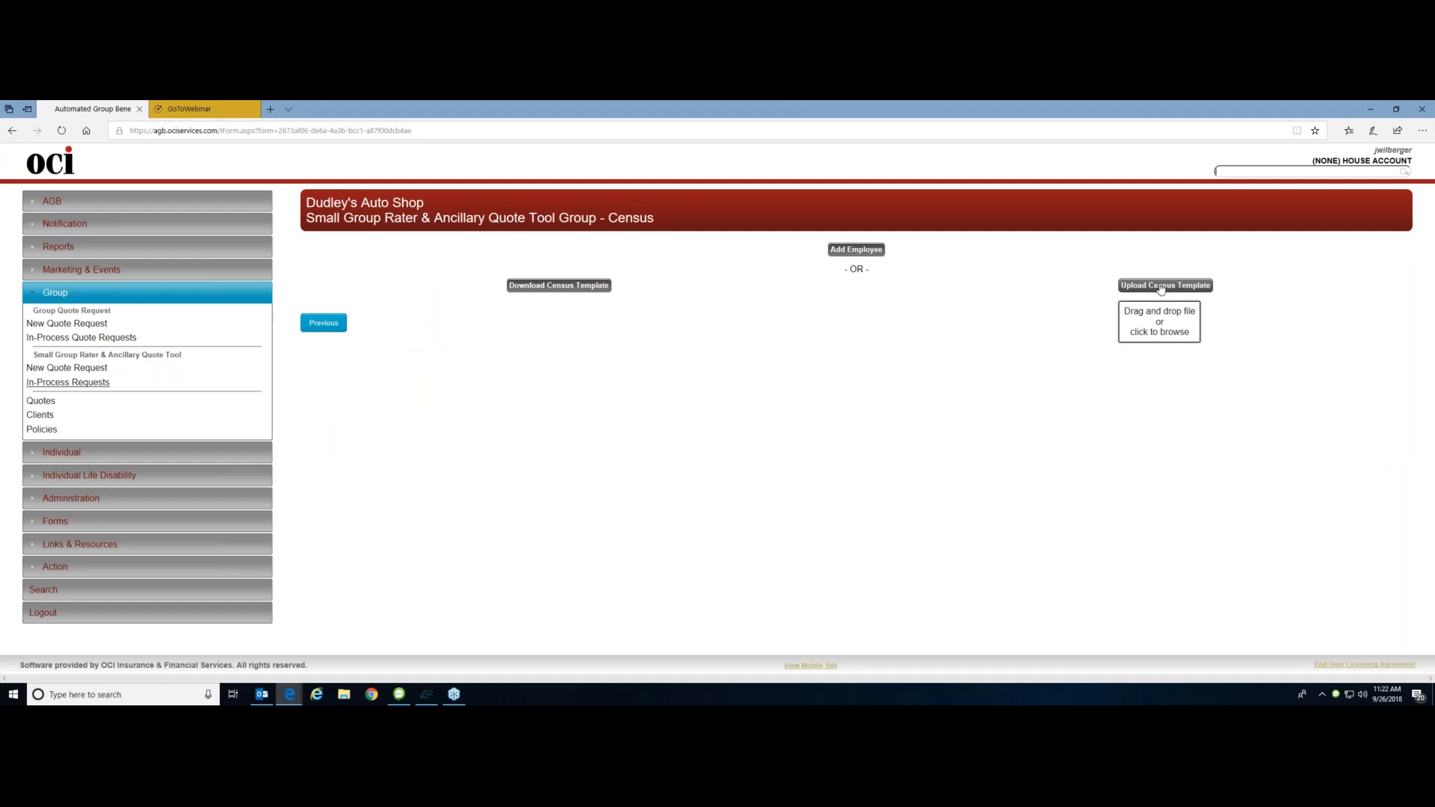
left_click(1160, 288)
left_click(1162, 289)
left_click(1194, 286)
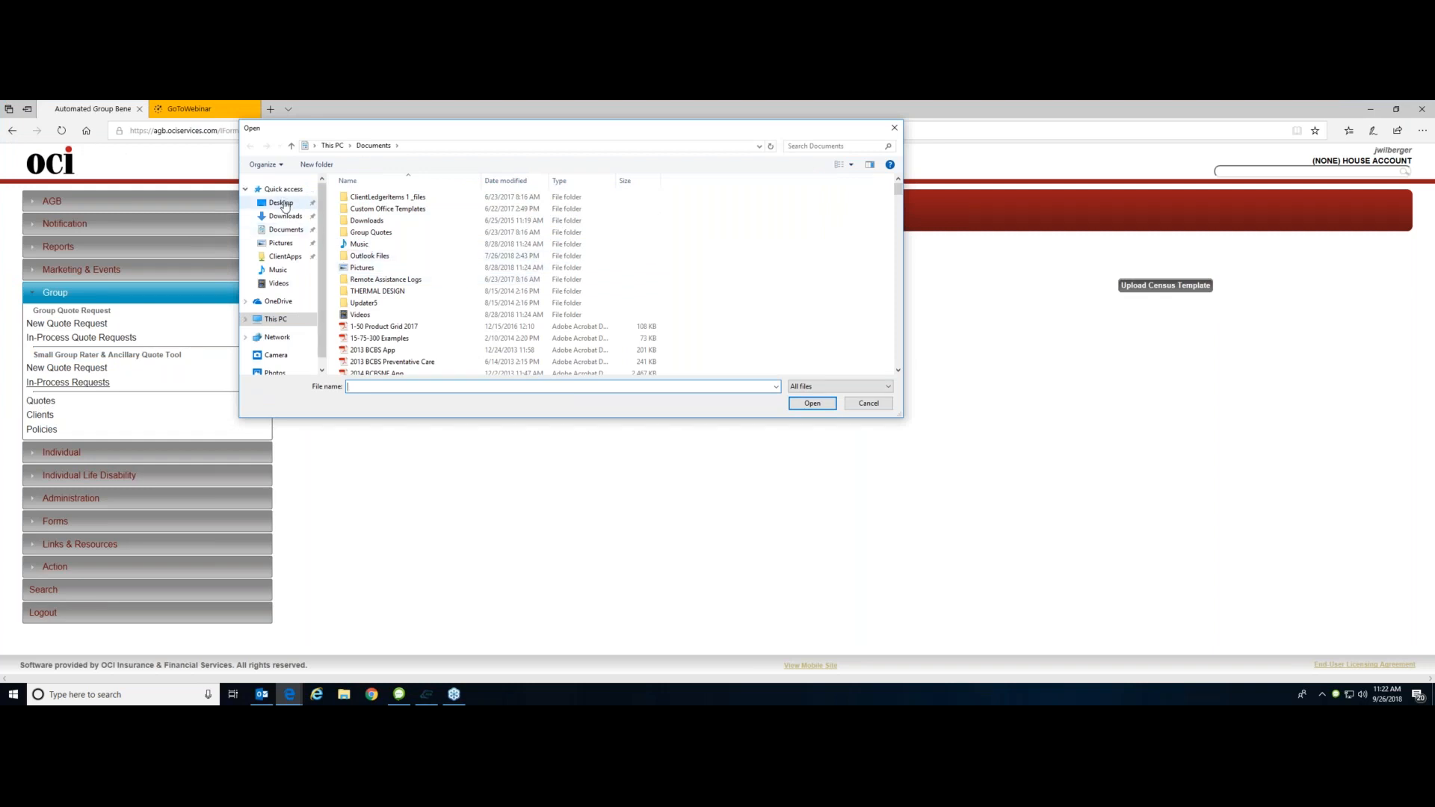
left_click(282, 203)
left_click(404, 286)
left_click(812, 403)
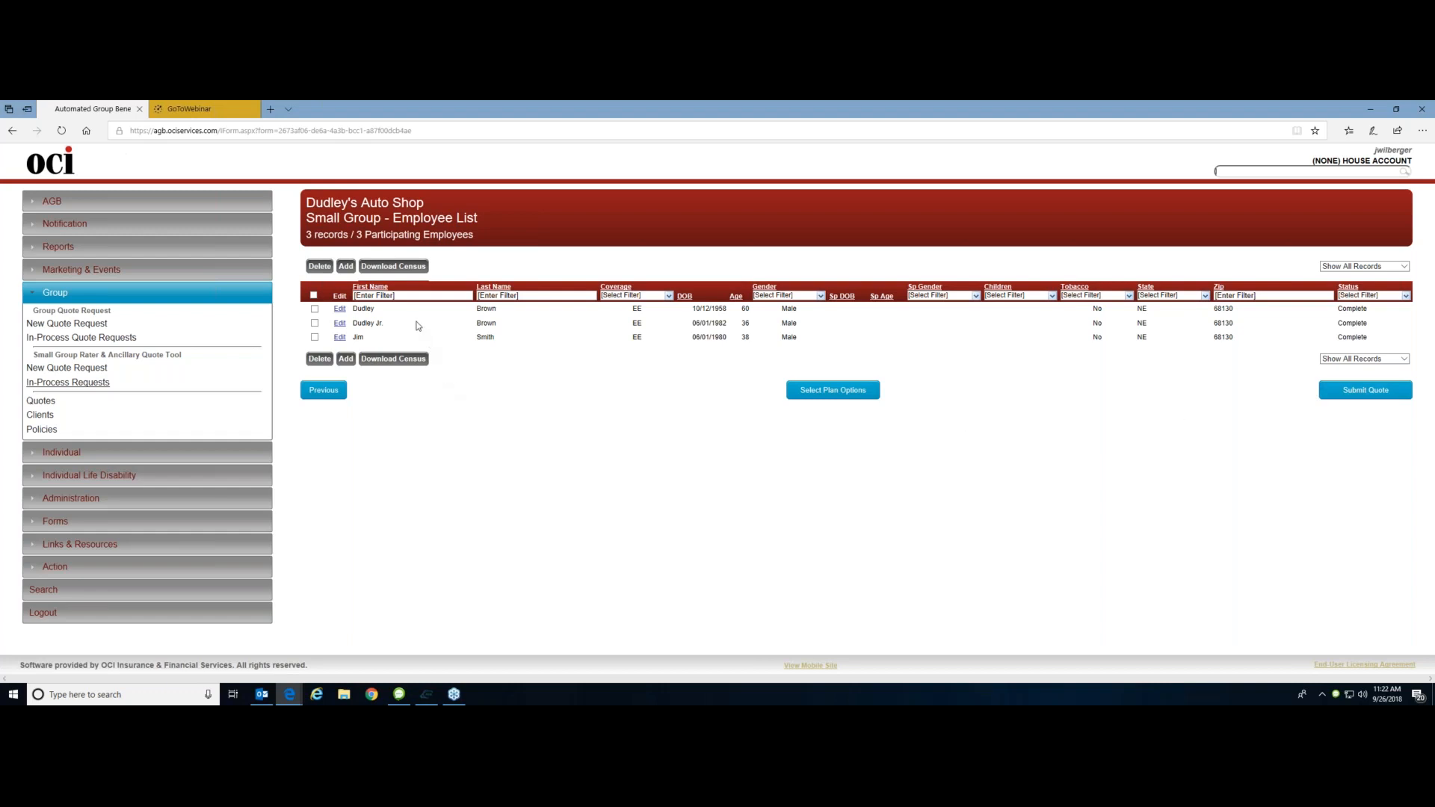
Open the plan options for the uploaded employees and add UNITED HEALTHCARE INS CO to the medical plans' carrier filter
left_click(825, 393)
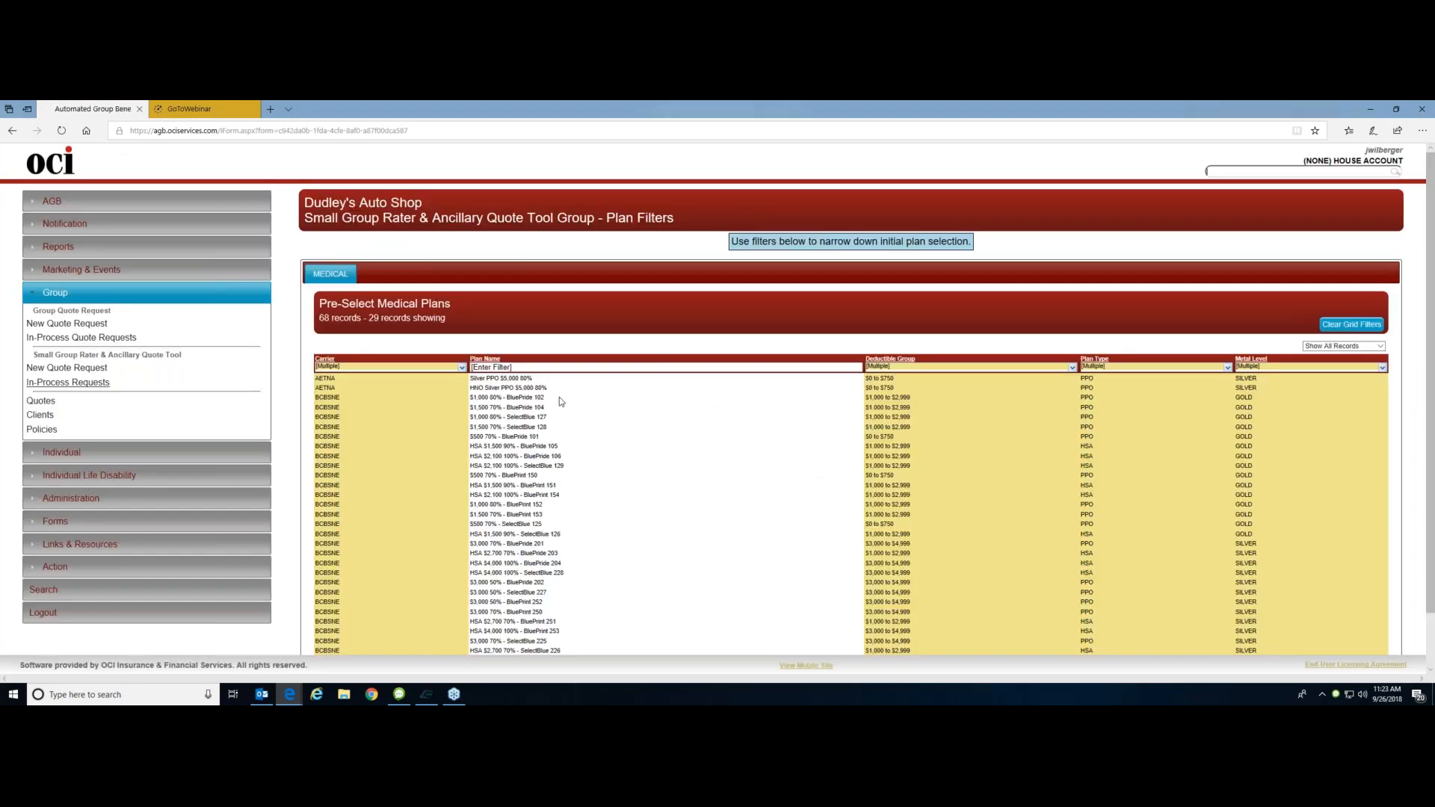
scroll(559, 397, "down", 1)
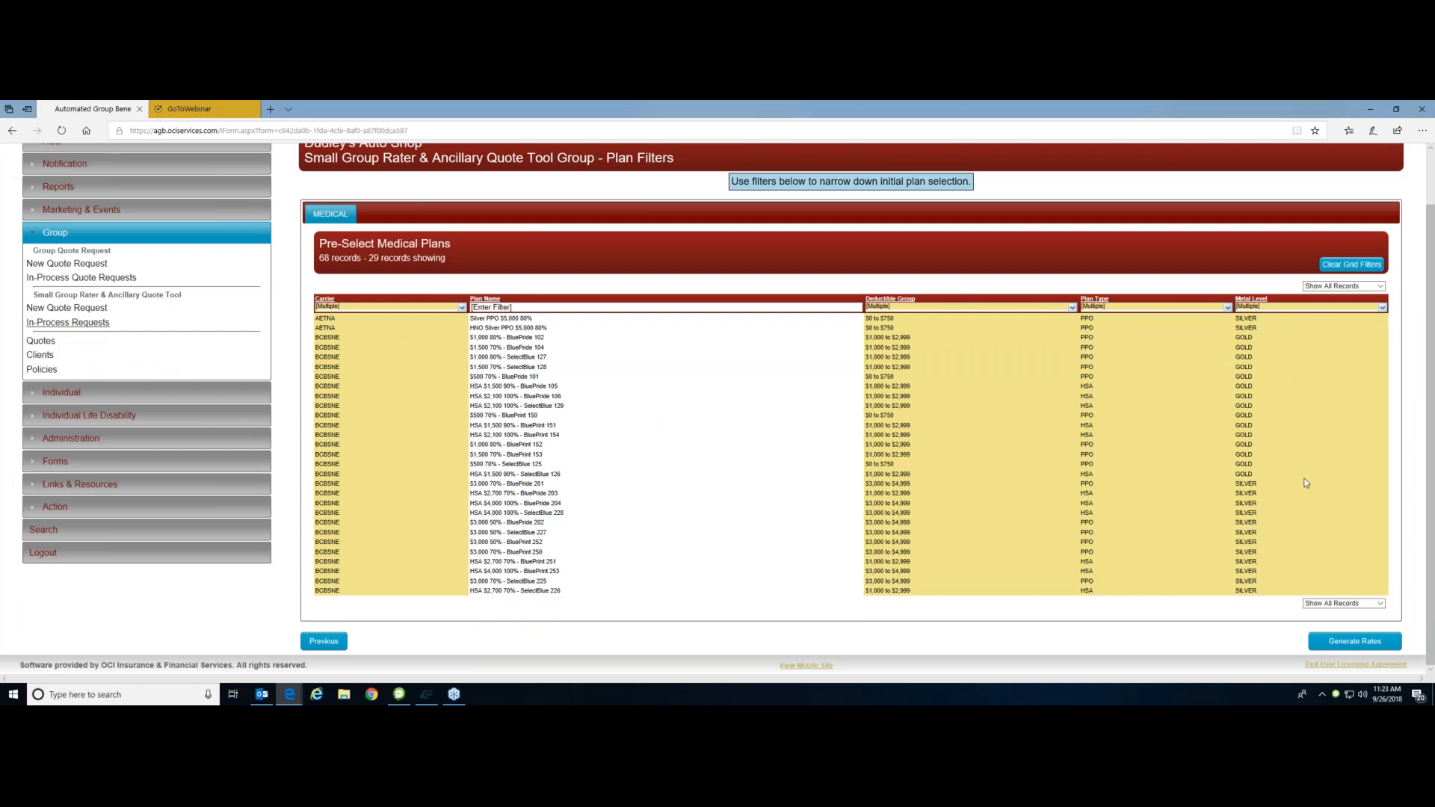
left_click(462, 307)
left_click(323, 338)
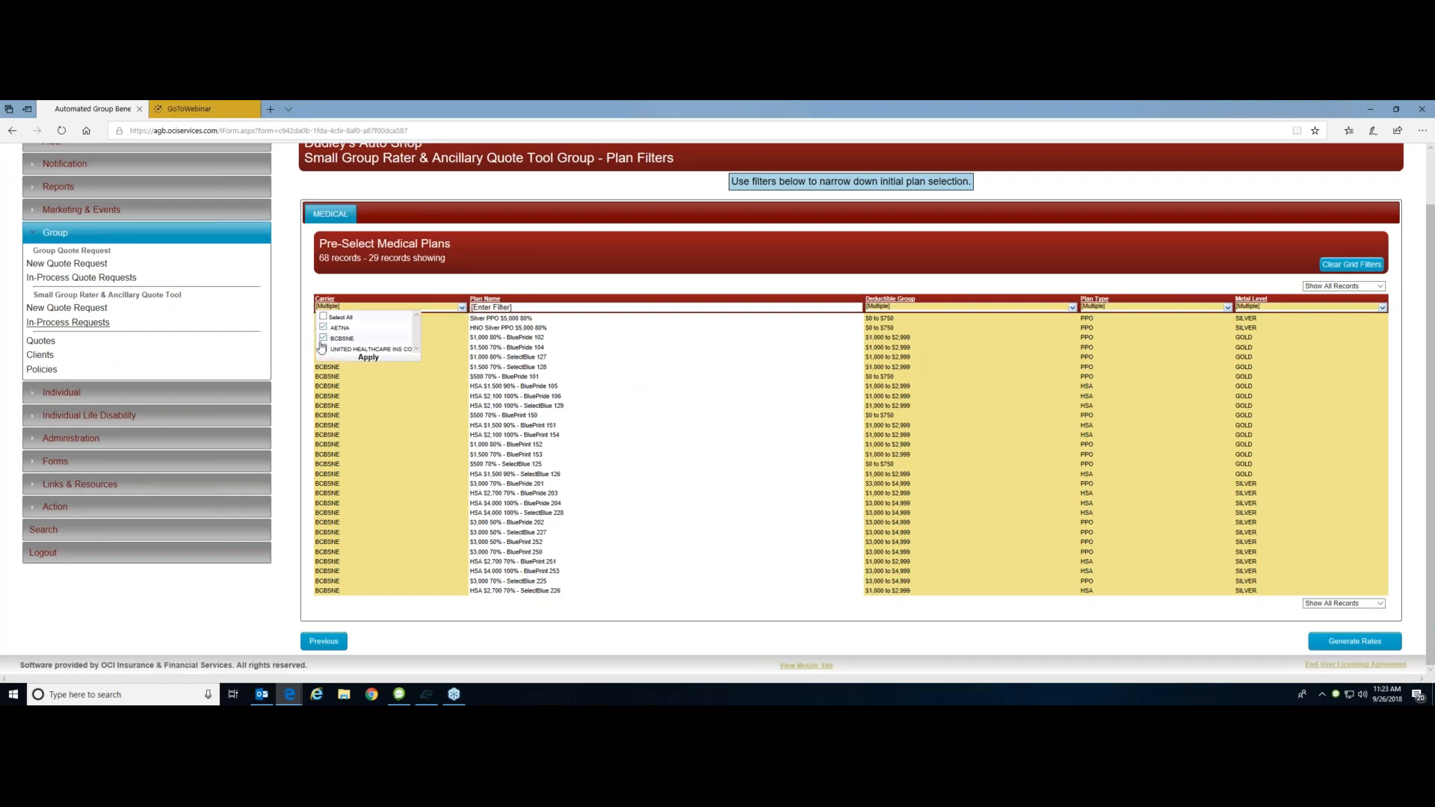
left_click(324, 349)
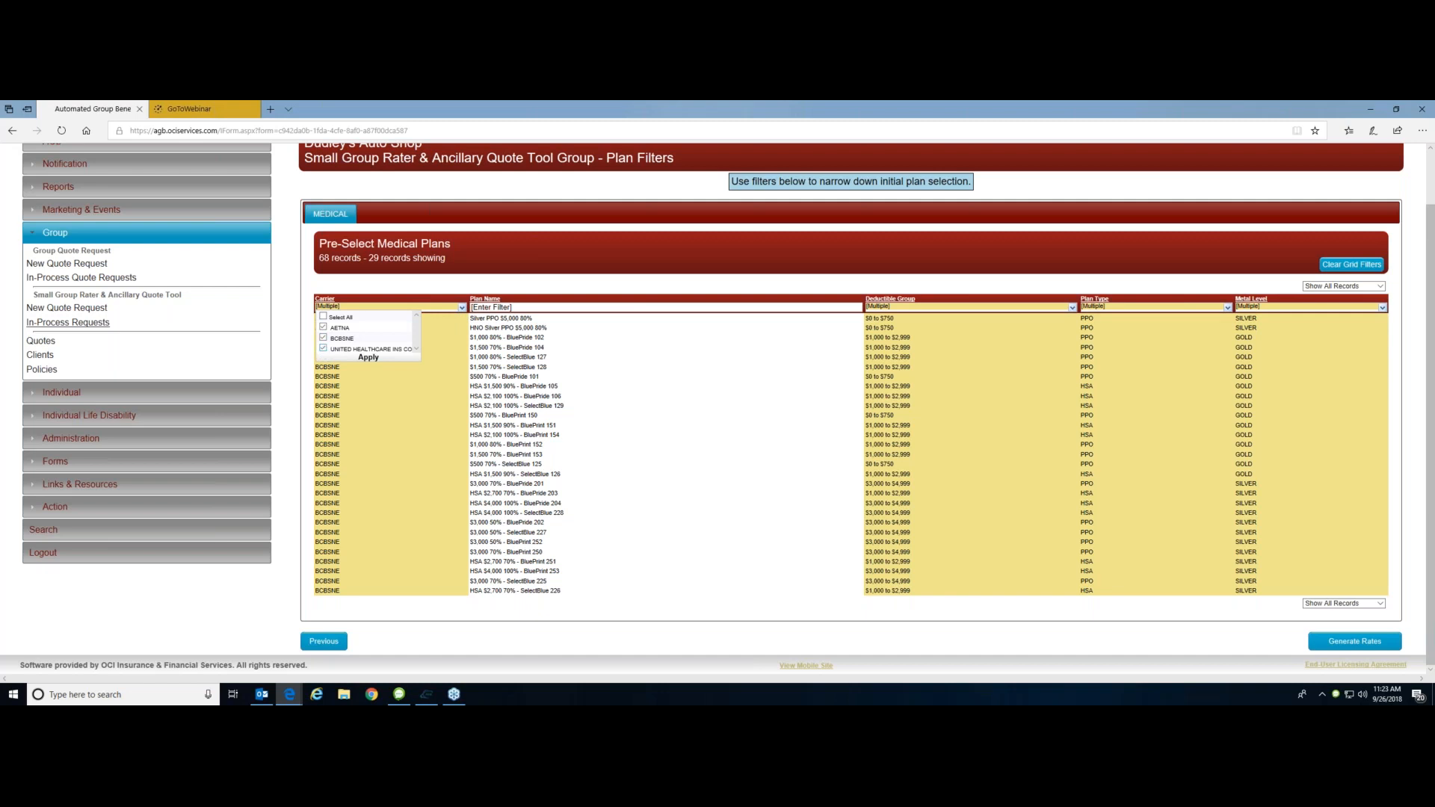
left_click(366, 358)
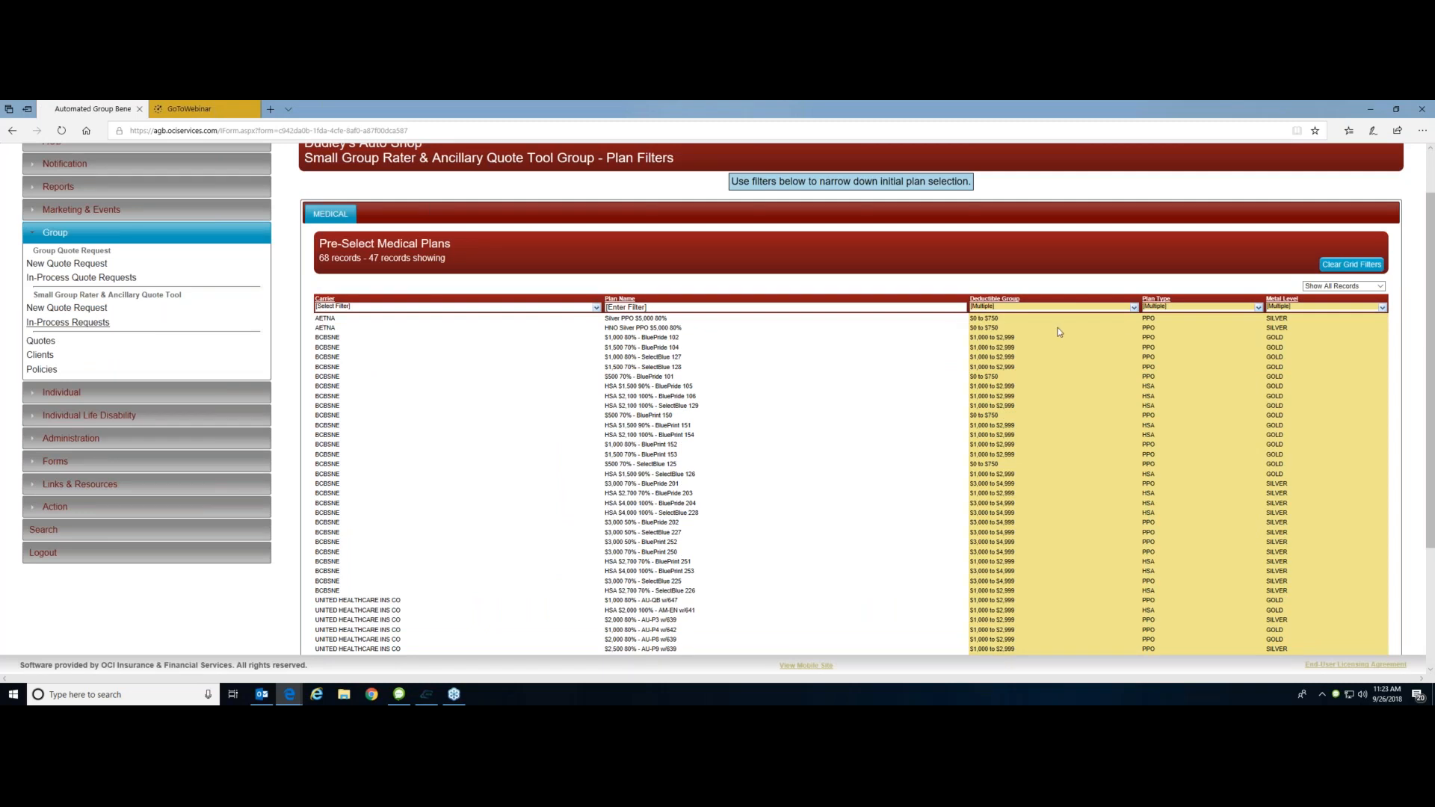
Review and apply the existing deductible group, plan type and metal level filters, and generate the medical rates
left_click(1134, 308)
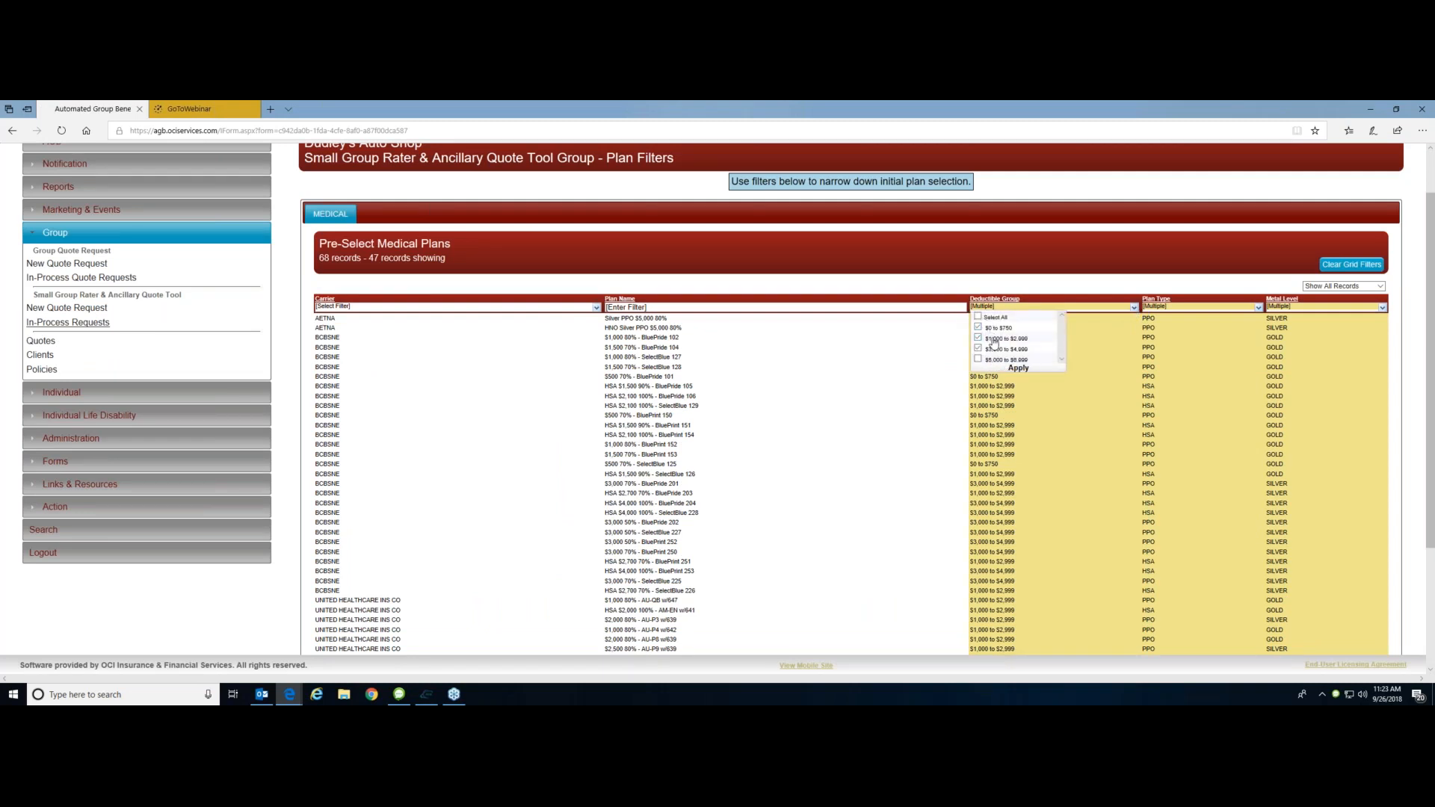
left_click(1038, 366)
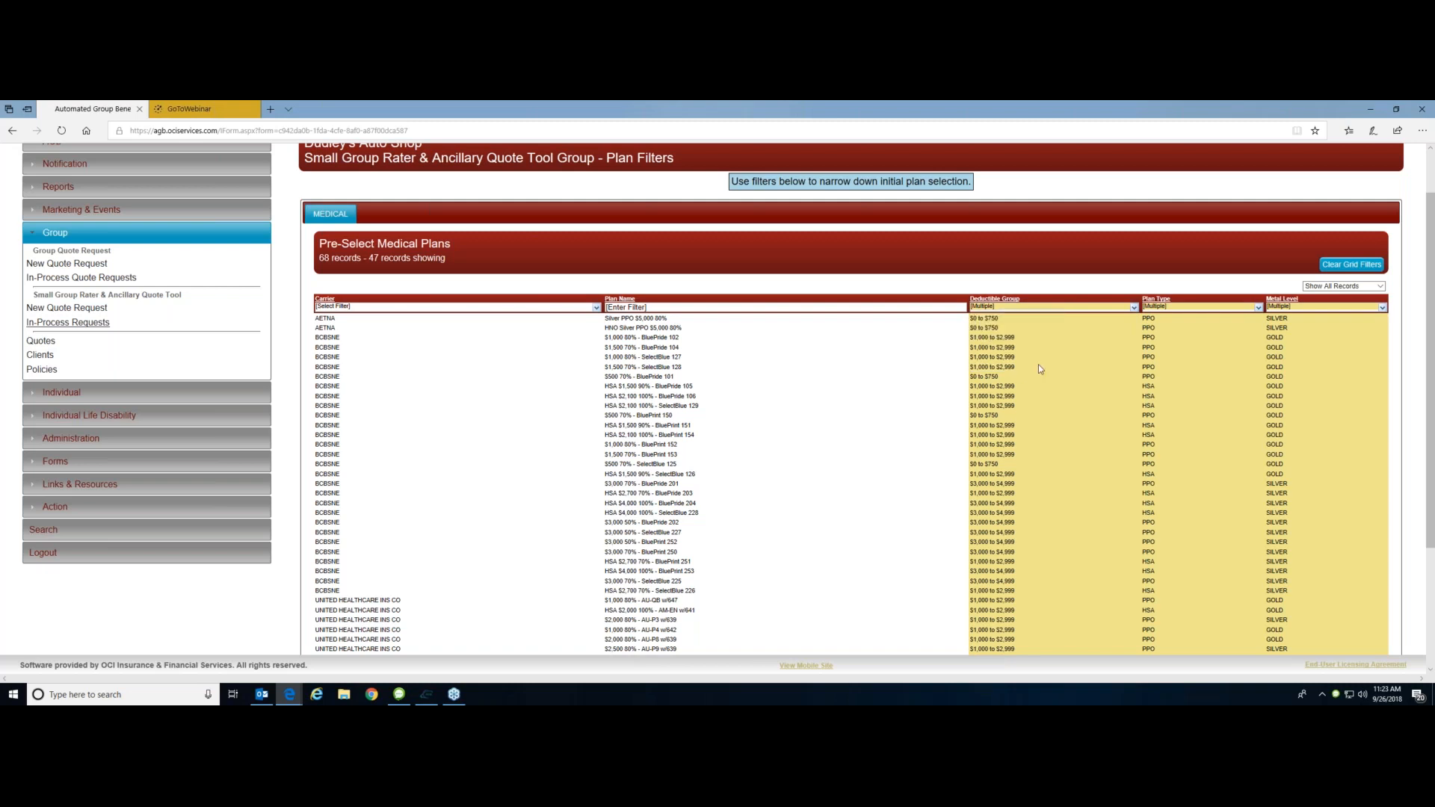
left_click(1258, 308)
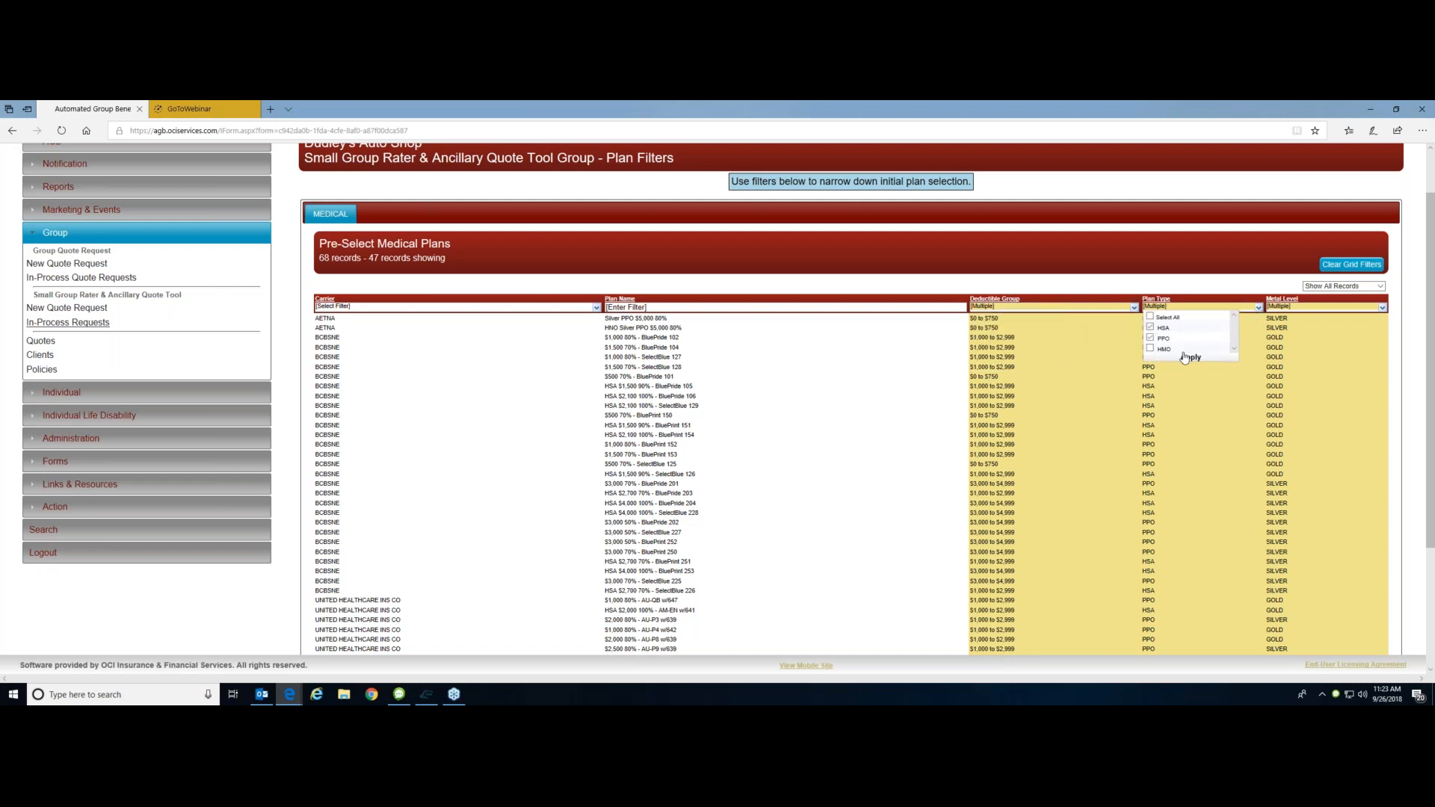
left_click(1189, 358)
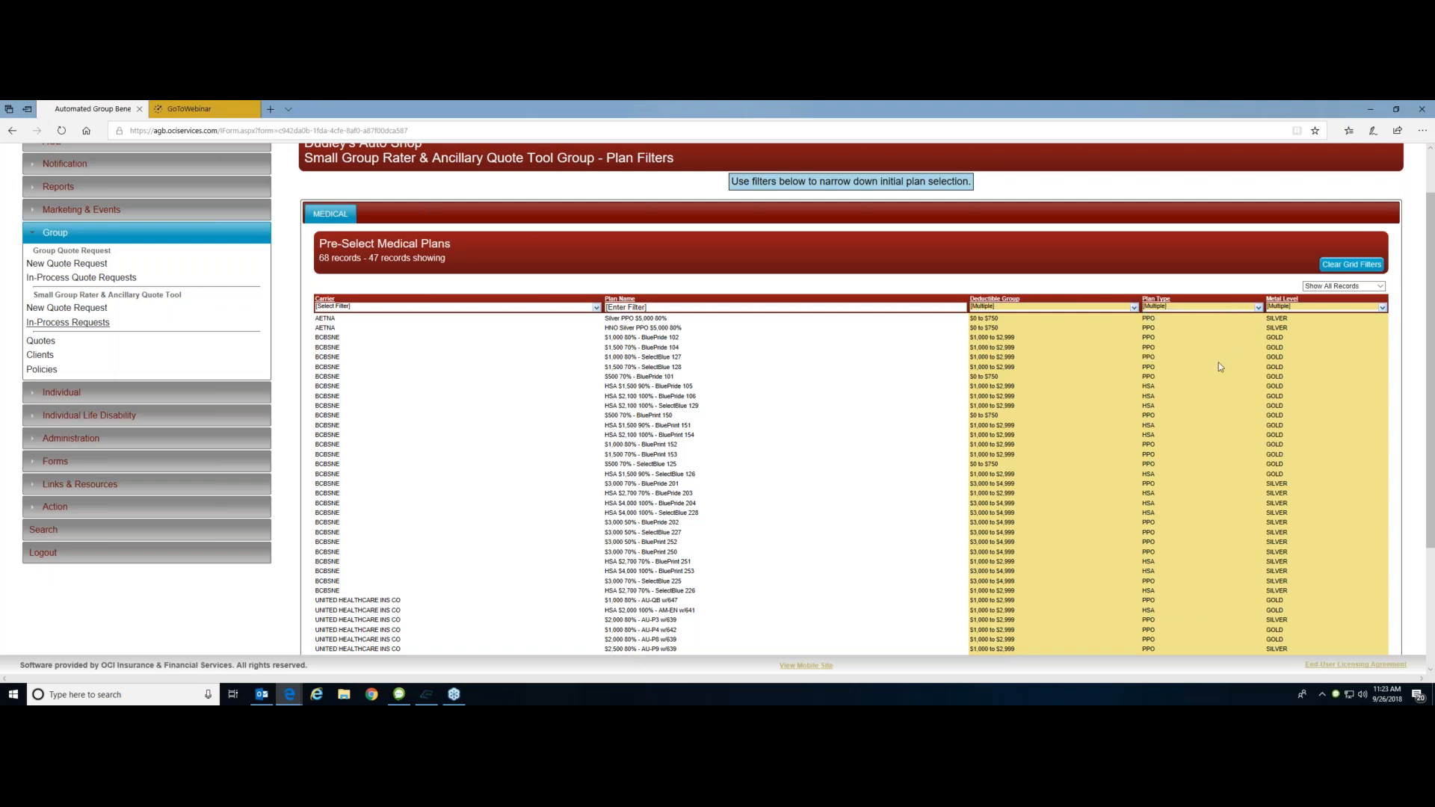
left_click(1382, 308)
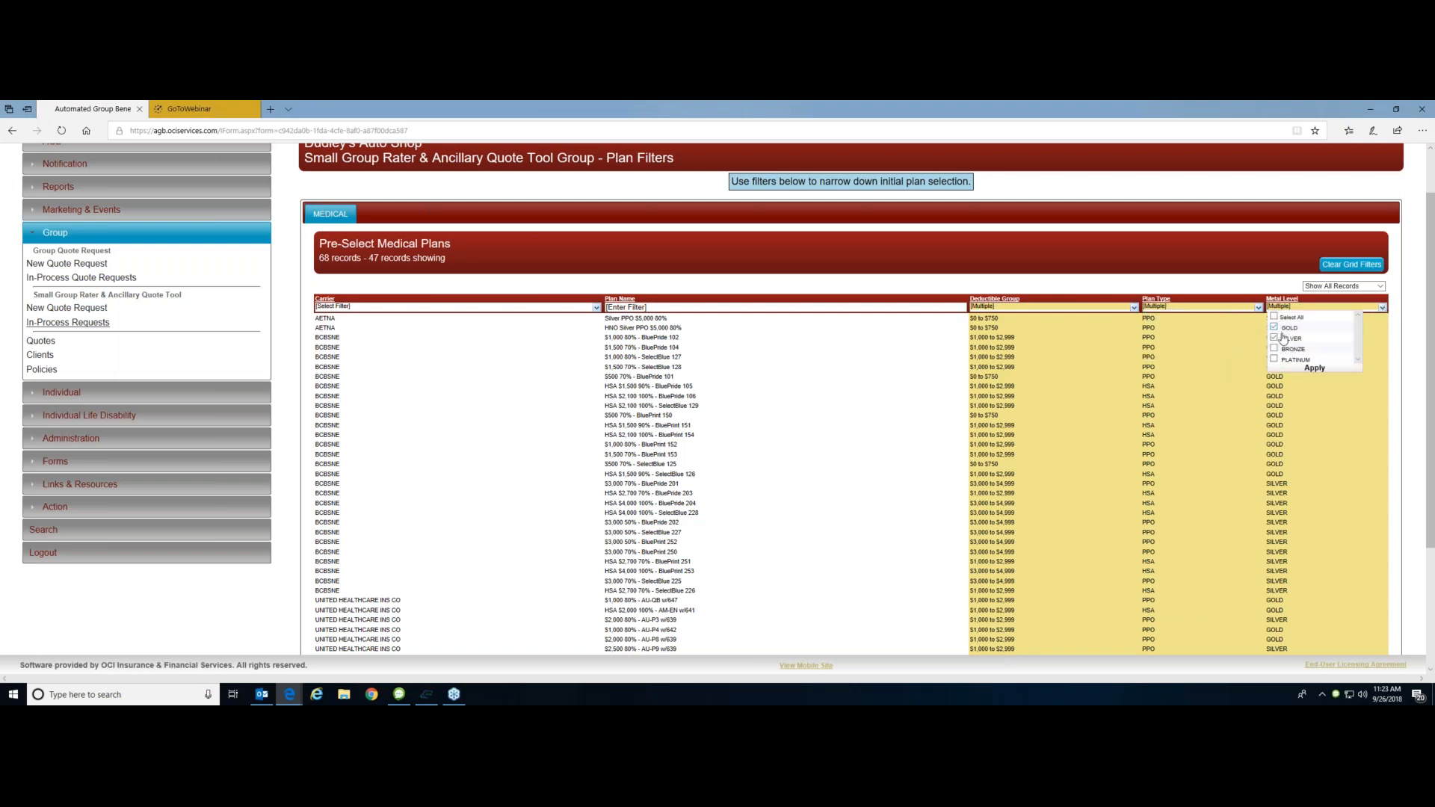
left_click(1309, 369)
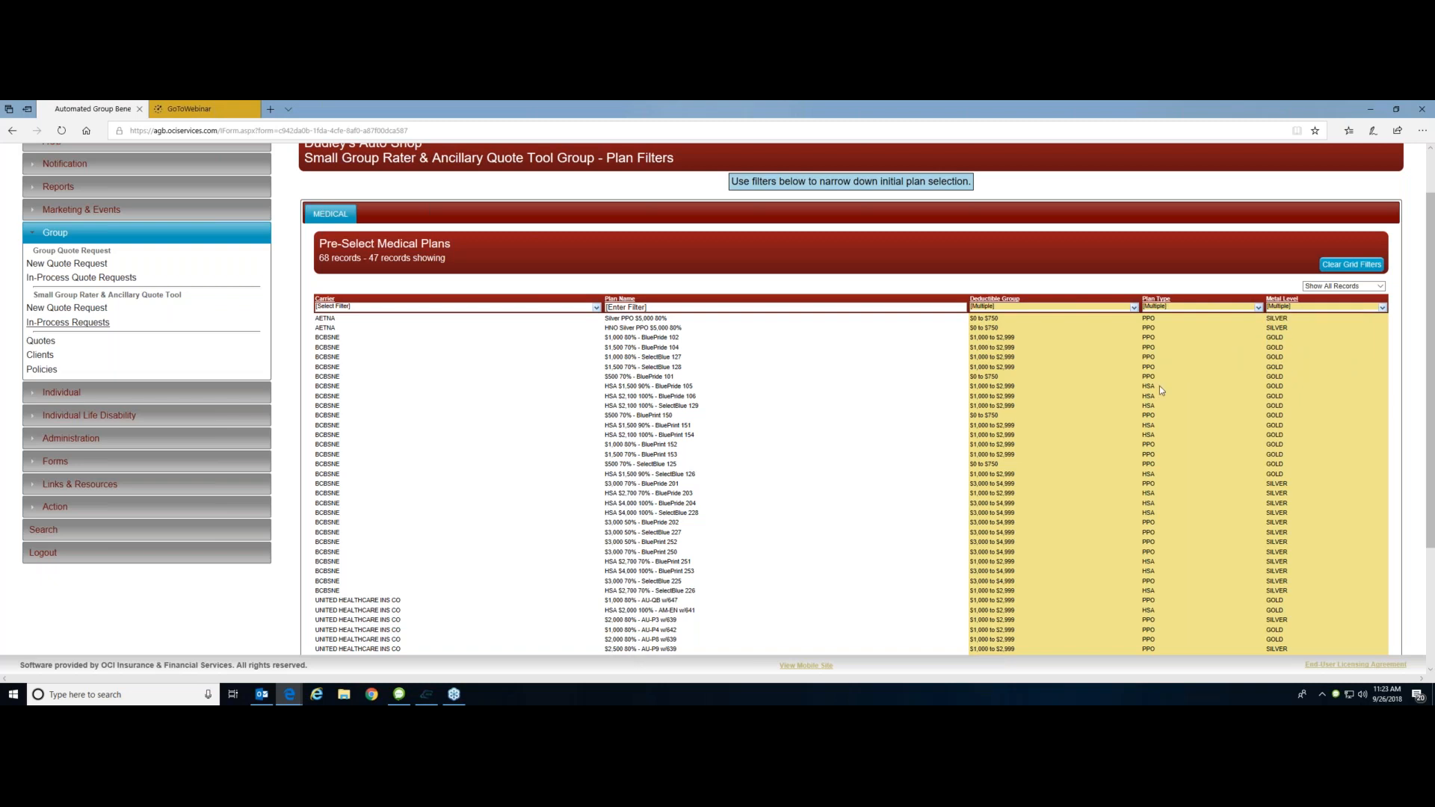
scroll(1168, 433, "down", 3)
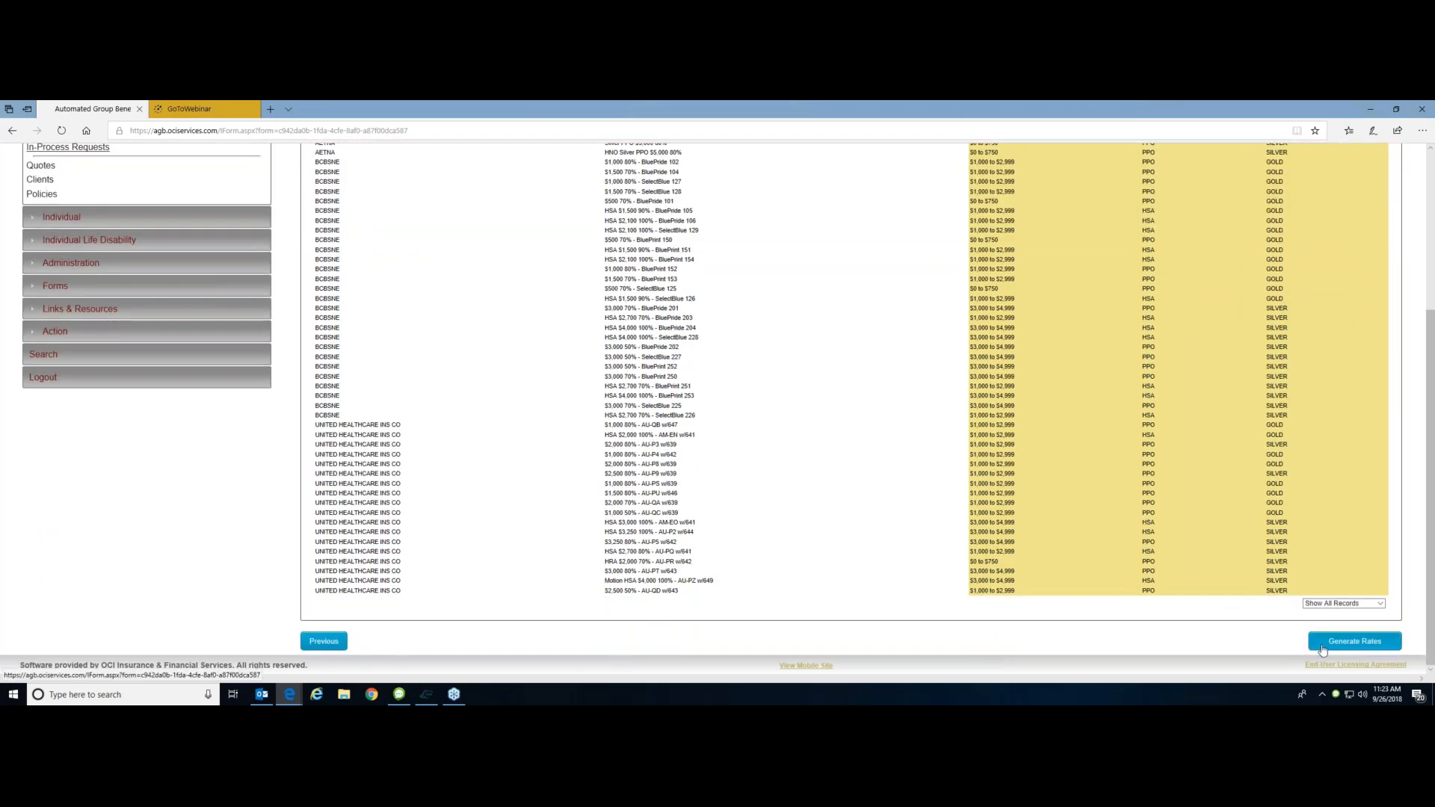
left_click(1345, 645)
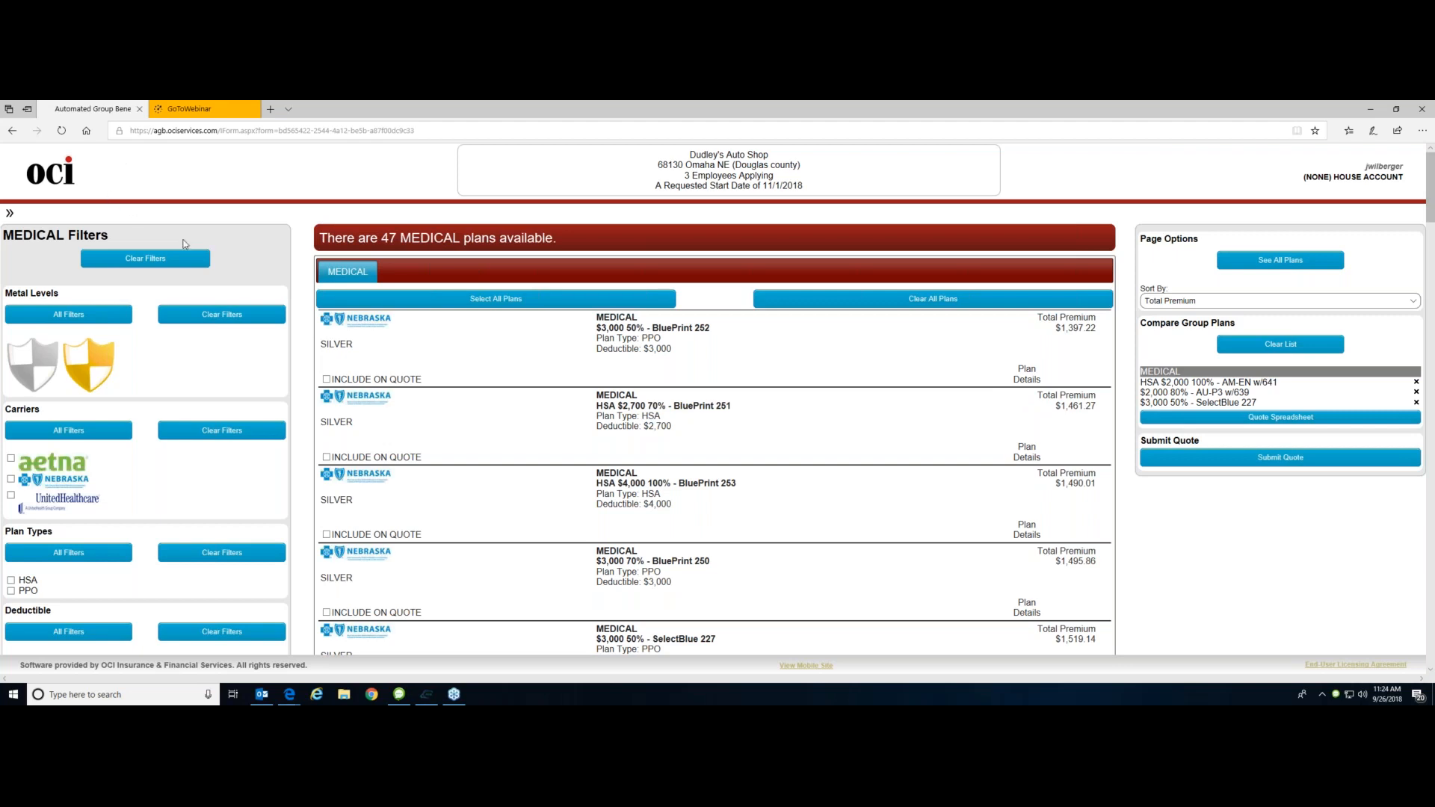
Look through the rated medical plans and check the available sort orders, keeping the list sorted by Total Premium
scroll(507, 422, "down", 10)
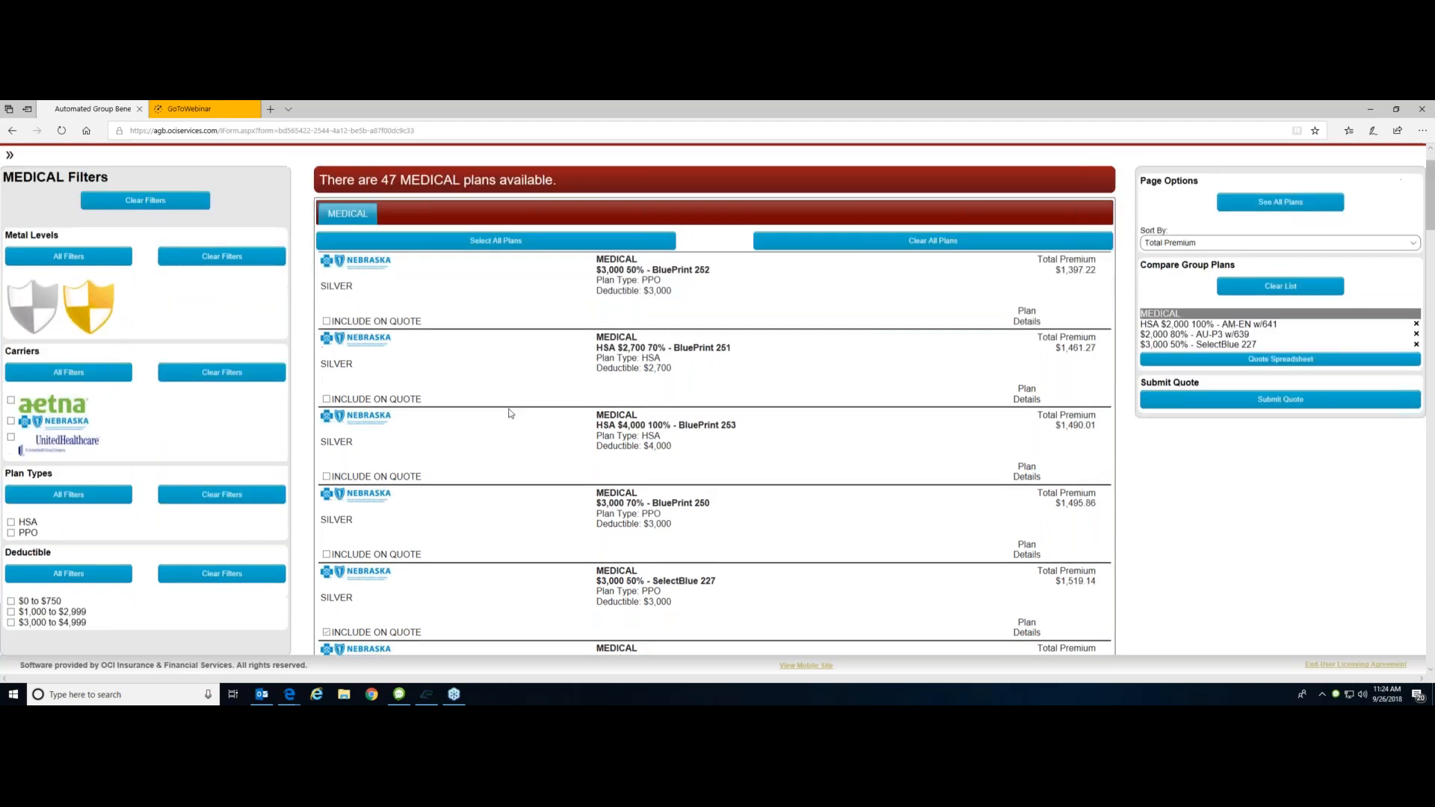
scroll(448, 396, "up", 10)
scroll(381, 378, "down", 10)
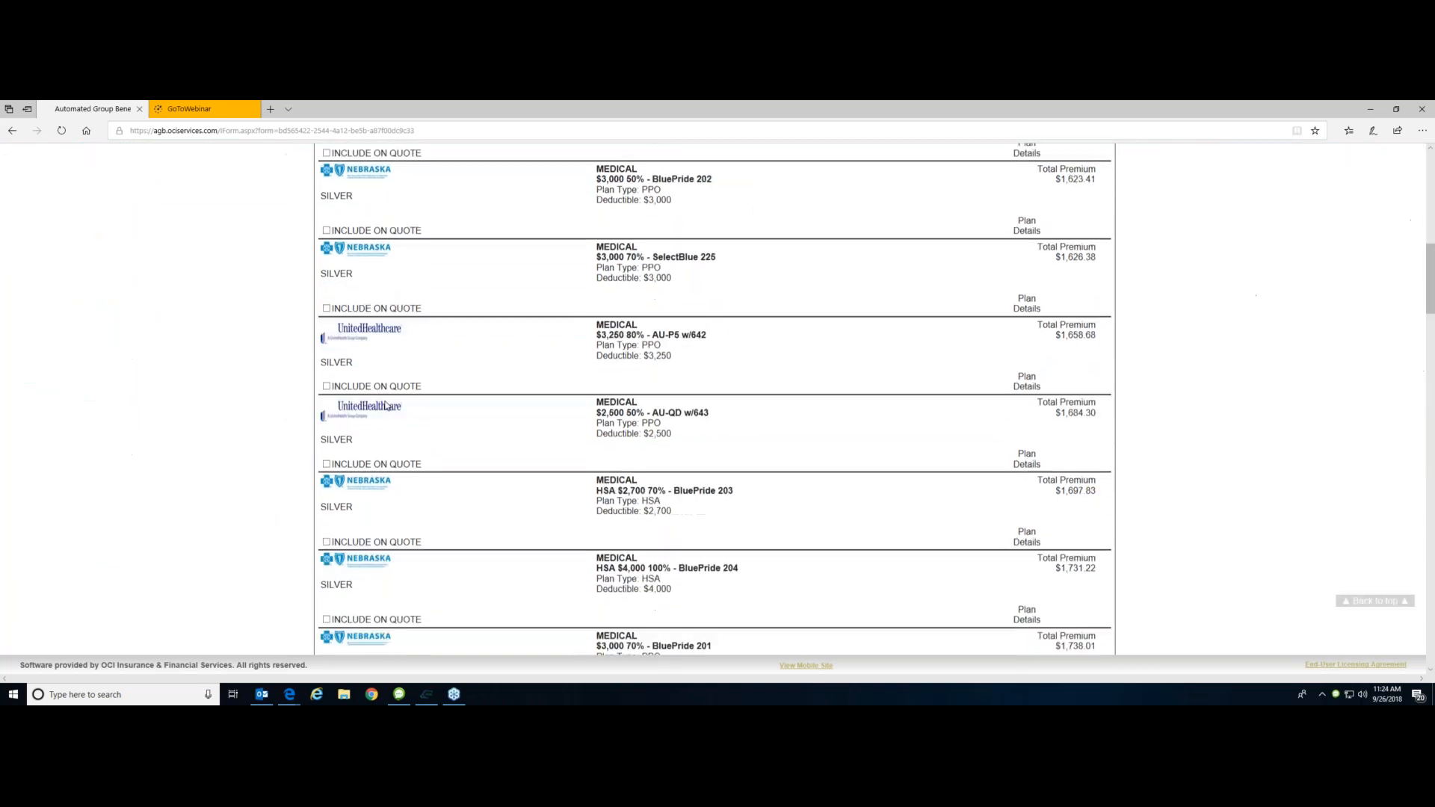
scroll(369, 371, "down", 15)
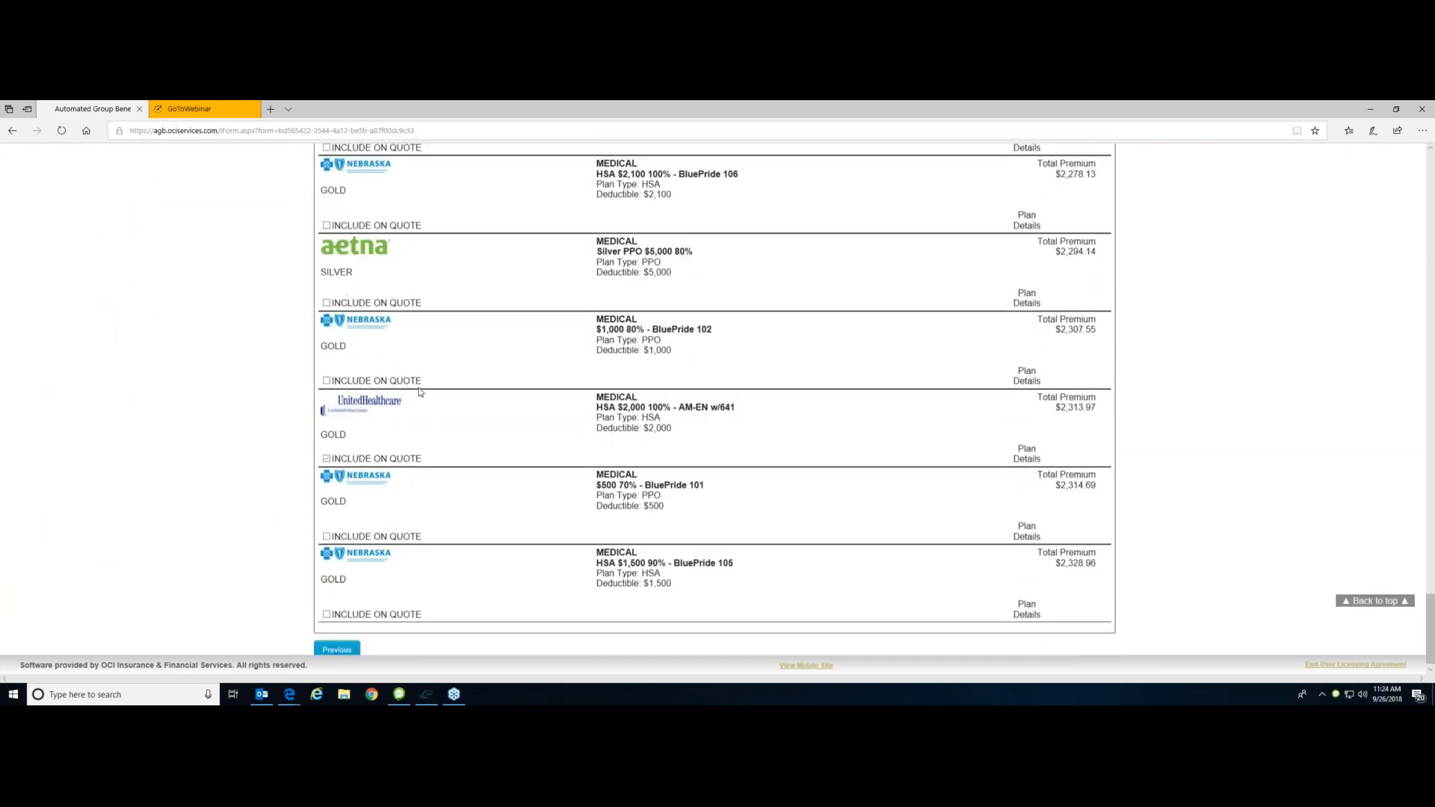
scroll(436, 494, "up", 15)
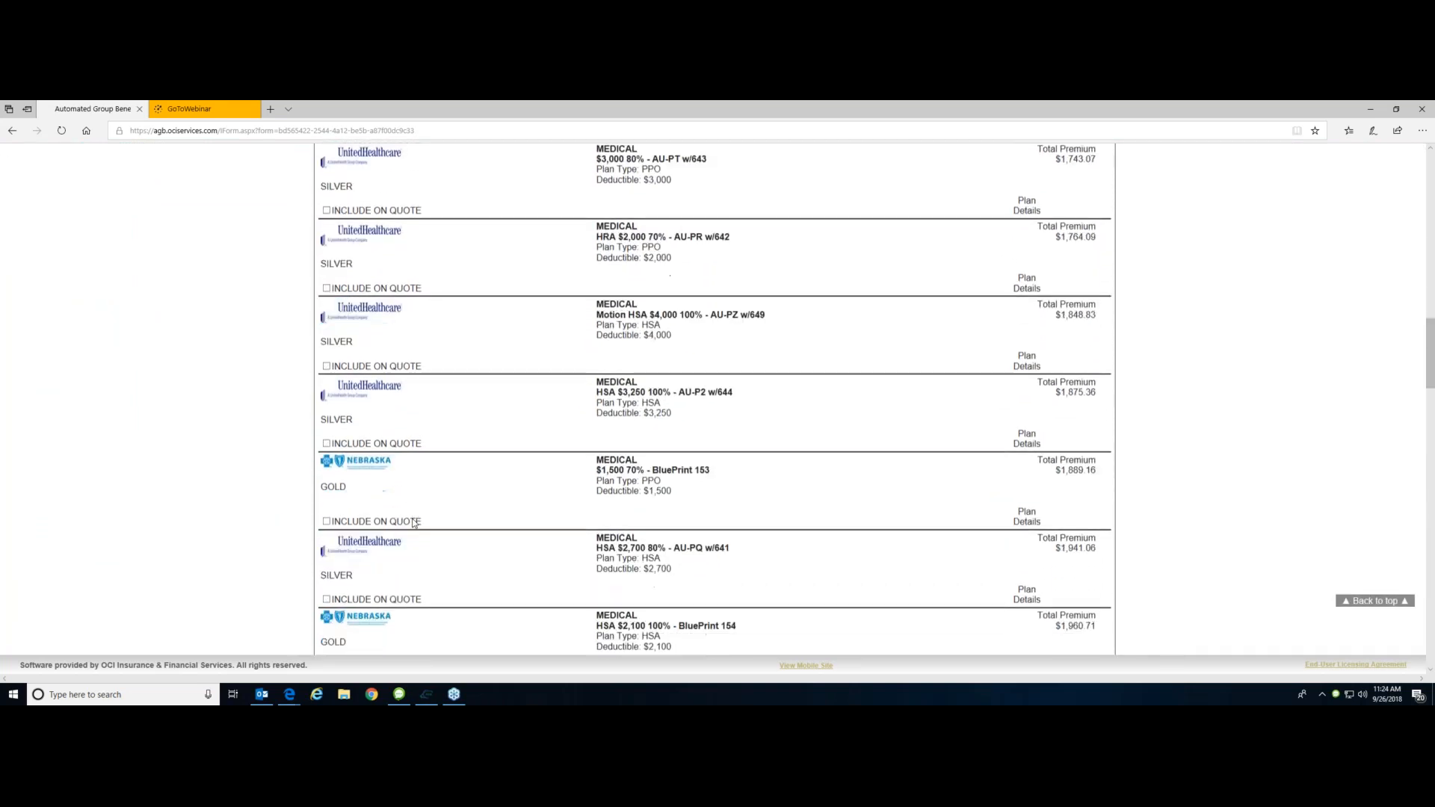
scroll(415, 523, "up", 5)
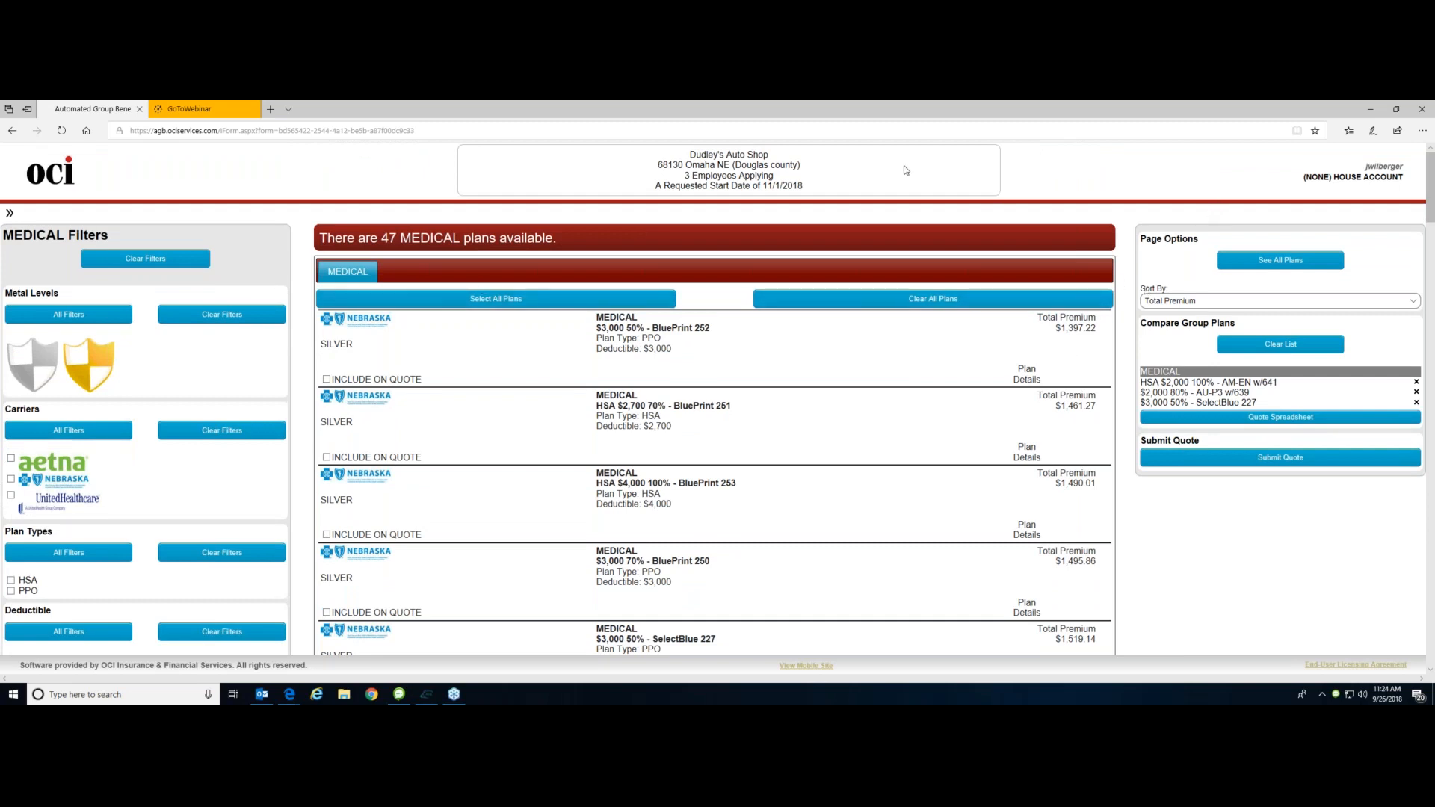
left_click(1174, 303)
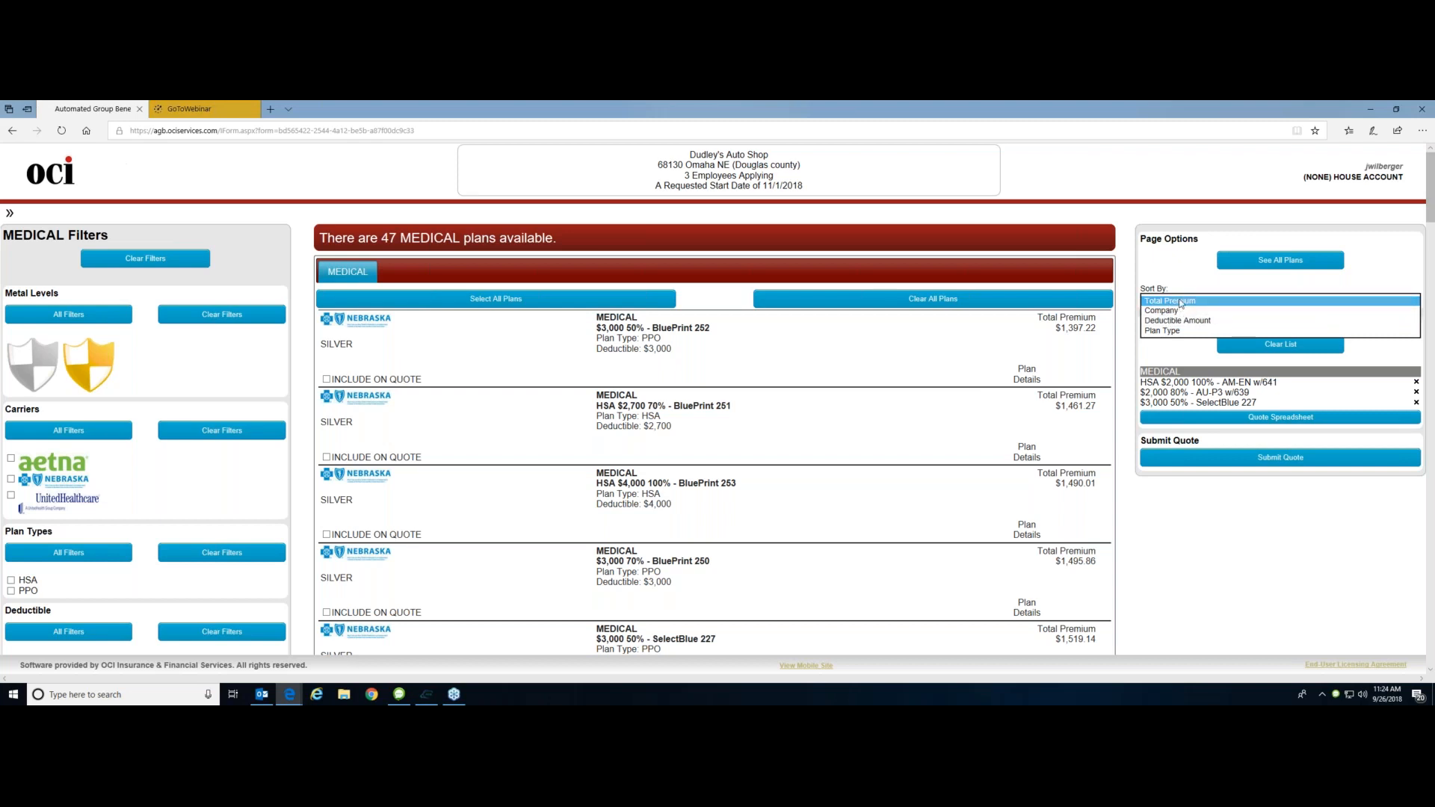
left_click(1179, 301)
left_click(1163, 276)
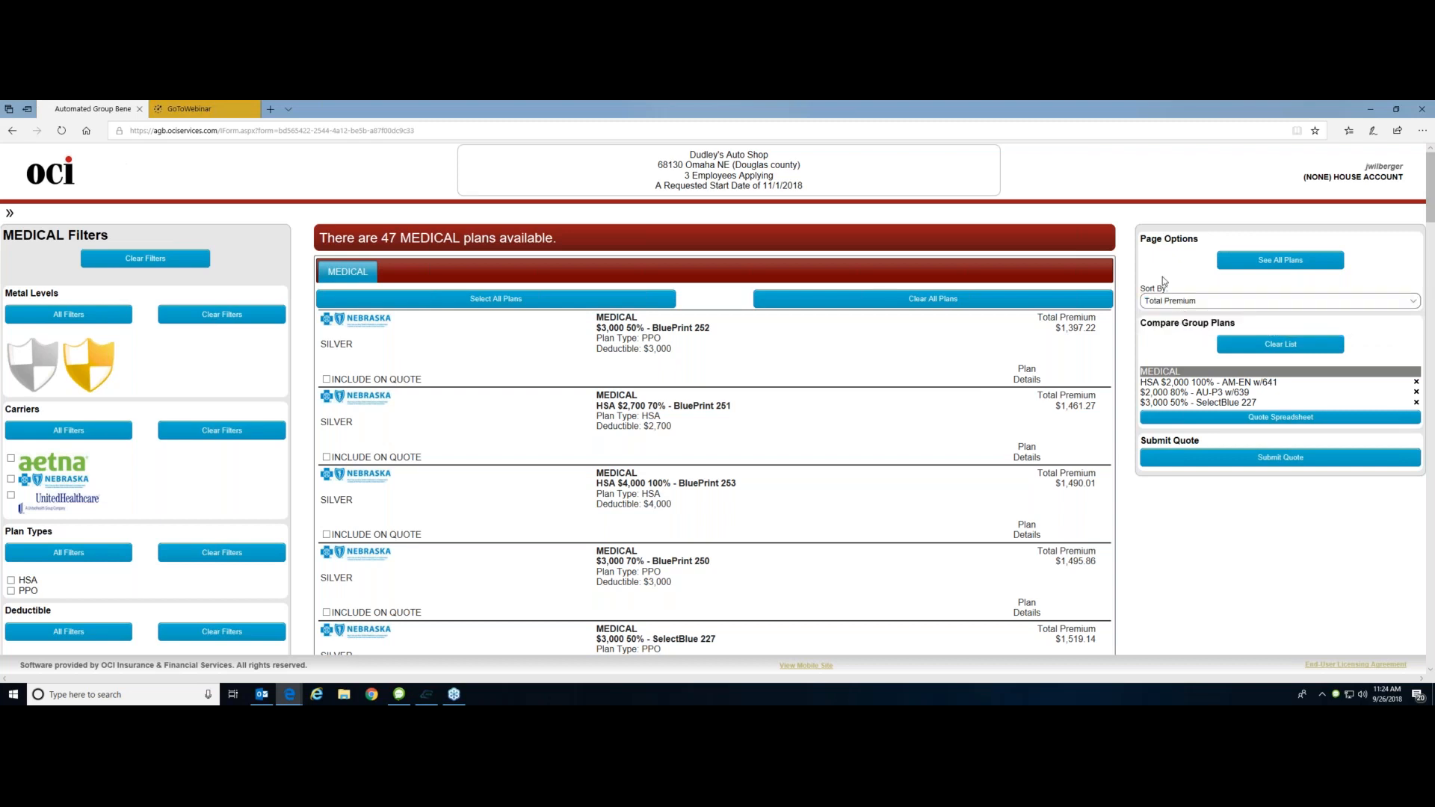
Include the $3,000 50% - BluePrint 252, $2,500 50% - AU-QD w/643 and HNO Silver PPO $5,000 80% plans on the quote
left_click(327, 380)
scroll(479, 411, "down", 10)
scroll(441, 407, "down", 1)
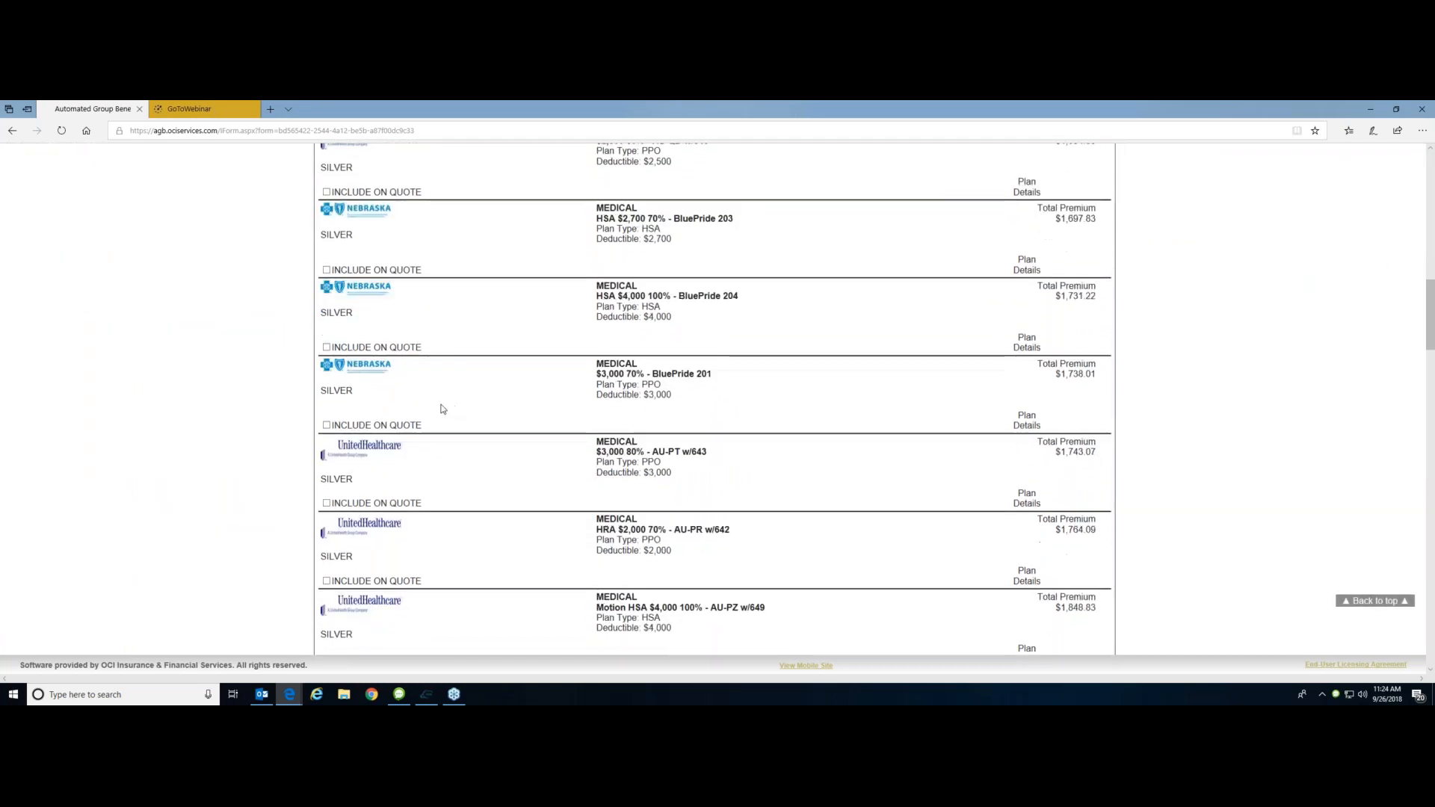
scroll(389, 388, "up", 2)
left_click(326, 365)
scroll(471, 391, "down", 1)
scroll(469, 390, "down", 8)
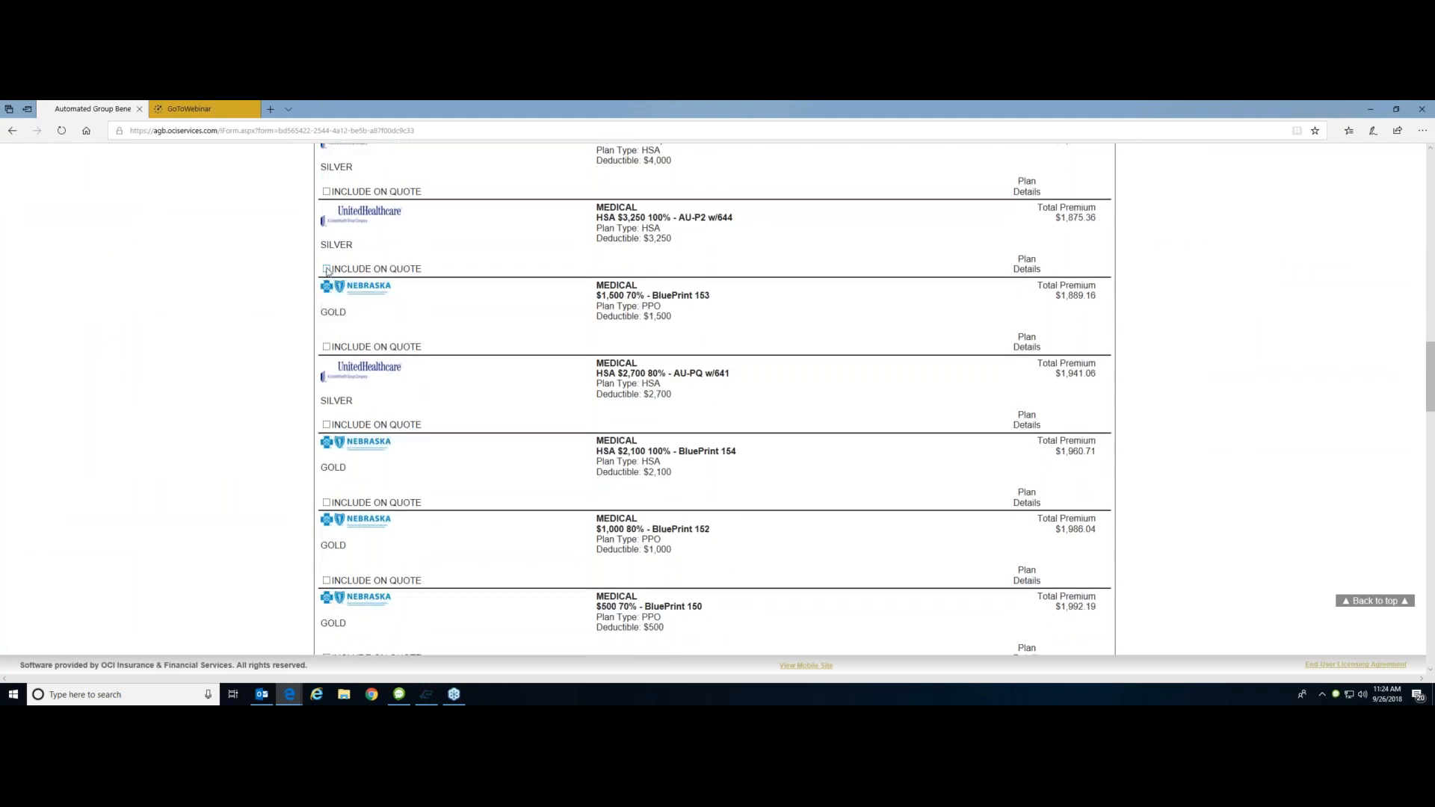
scroll(337, 275, "down", 10)
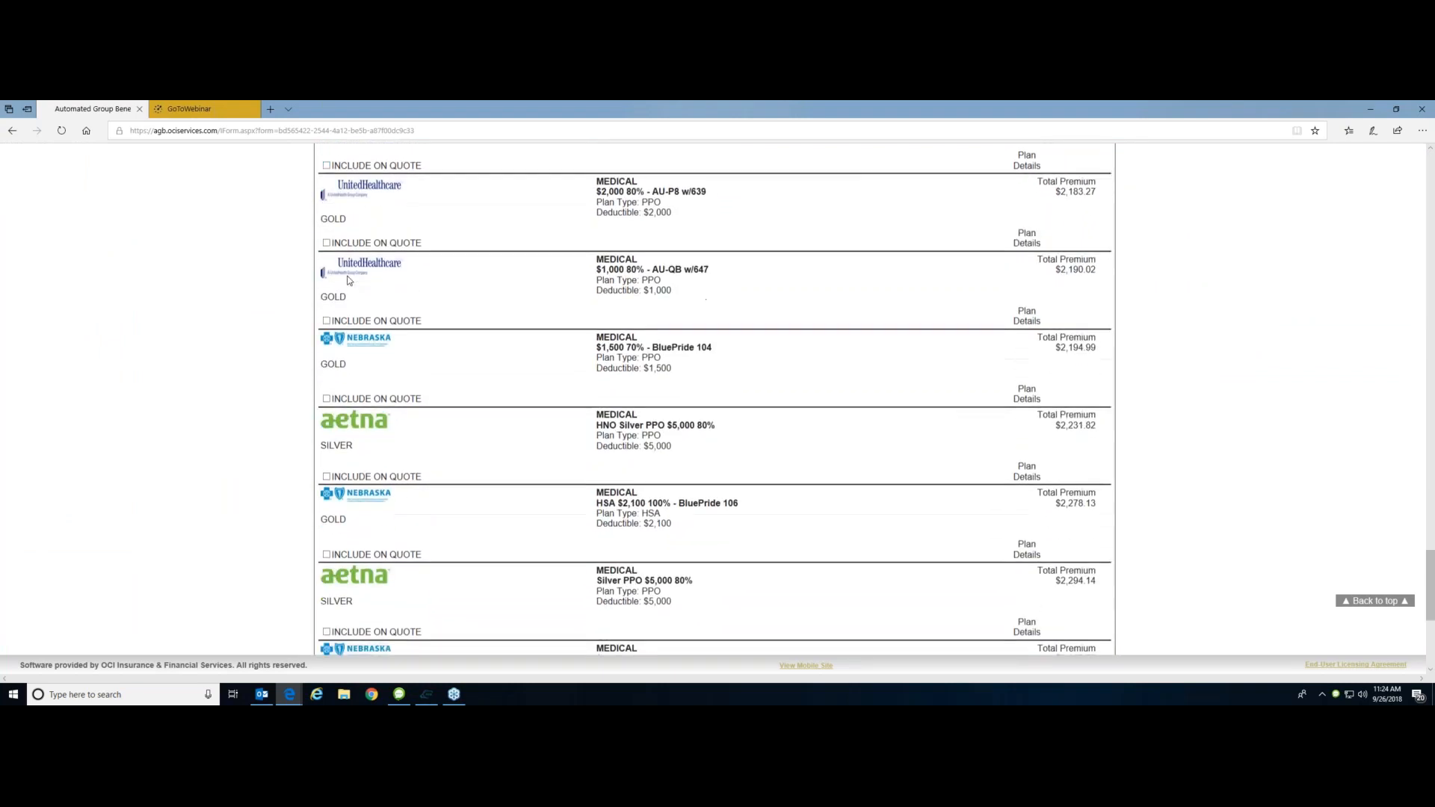
scroll(347, 281, "down", 1)
scroll(486, 397, "up", 8)
scroll(487, 397, "up", 20)
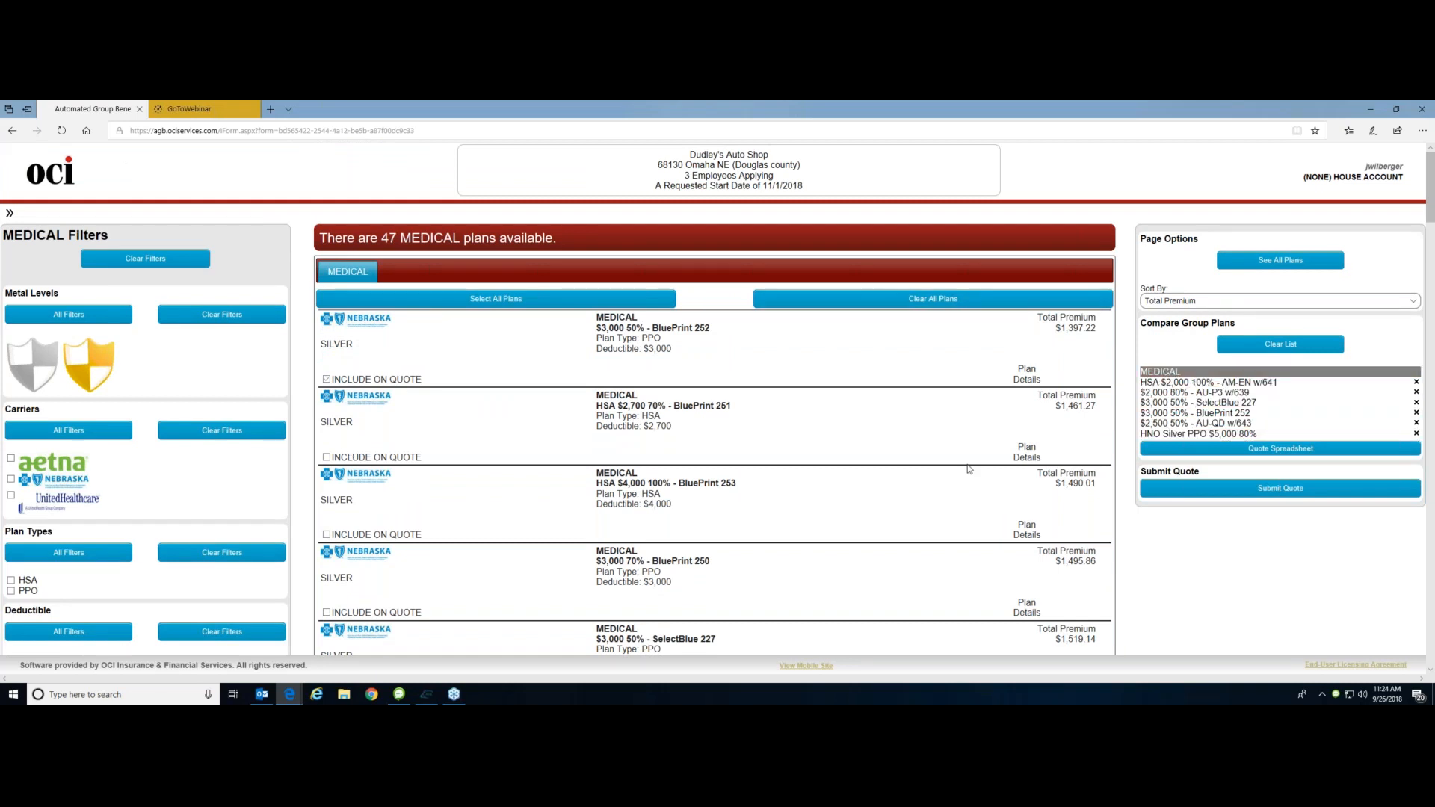
Remove the HNO Silver PPO $5,000 80% and $2,500 50% - AU-QD w/643 plans from the group plan comparison list
scroll(1237, 407, "down", 1)
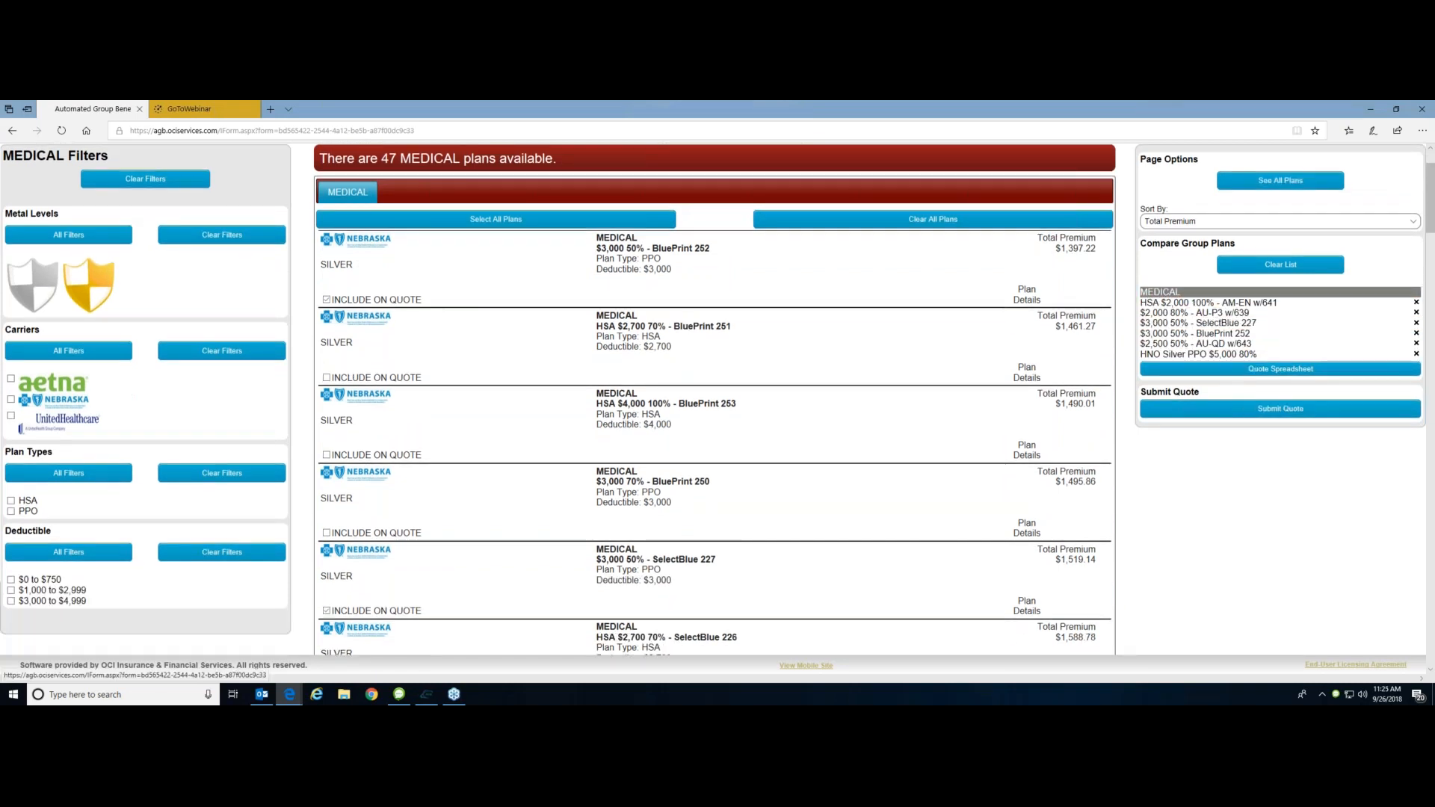
scroll(1226, 408, "up", 1)
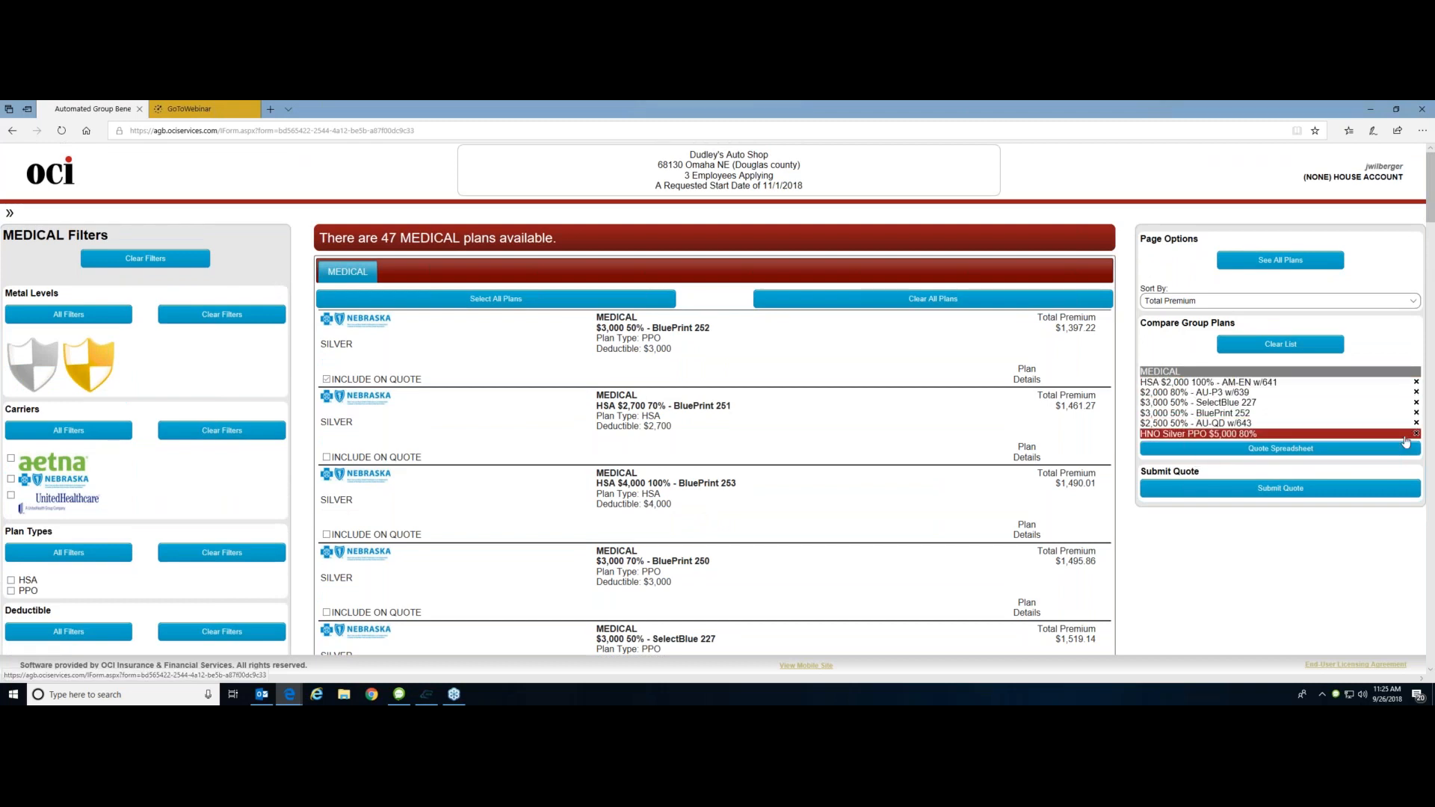
left_click(1415, 433)
left_click(1416, 424)
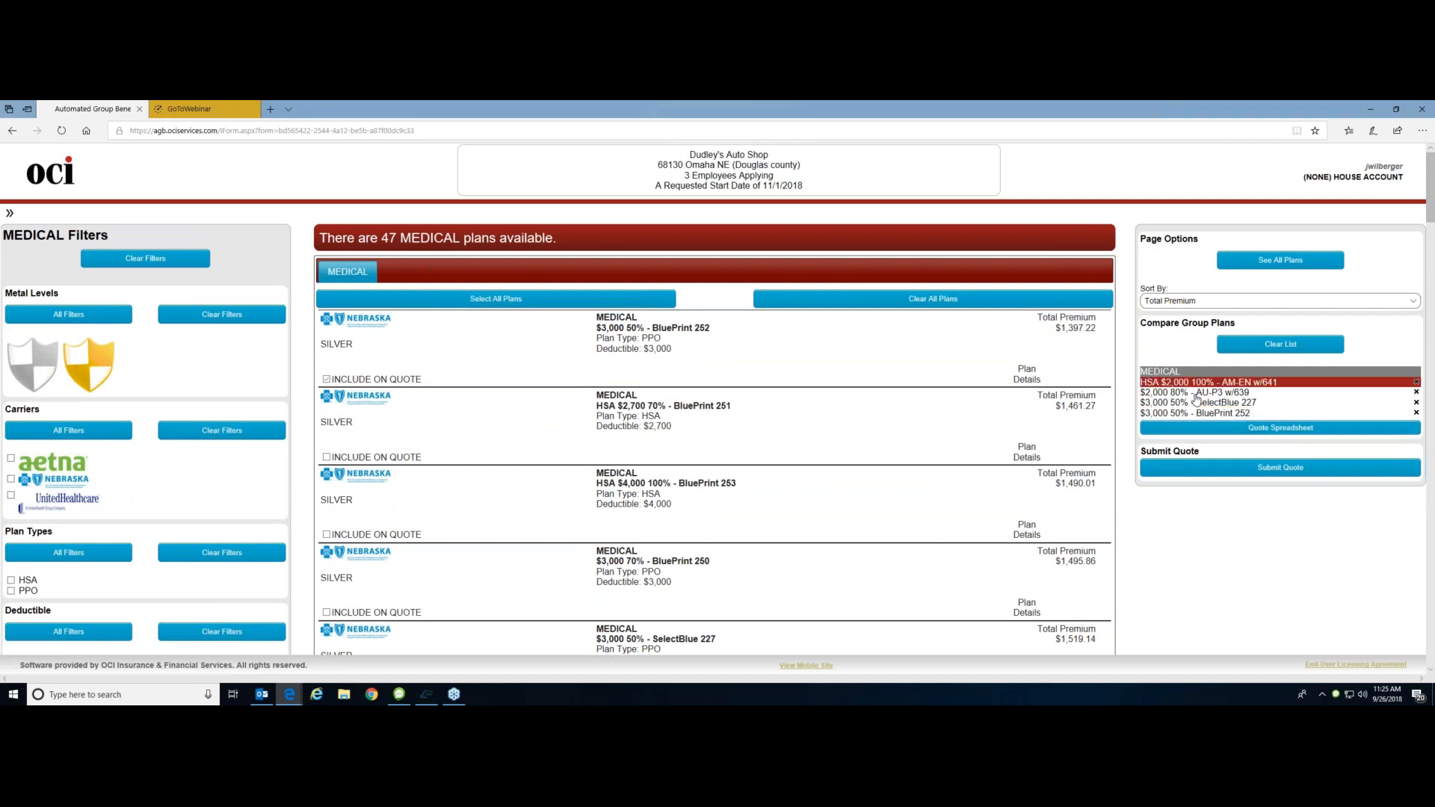
Generate the quote spreadsheet for the compared plans, agree to review the quoting tips, and open the resulting PDF
left_click(1231, 432)
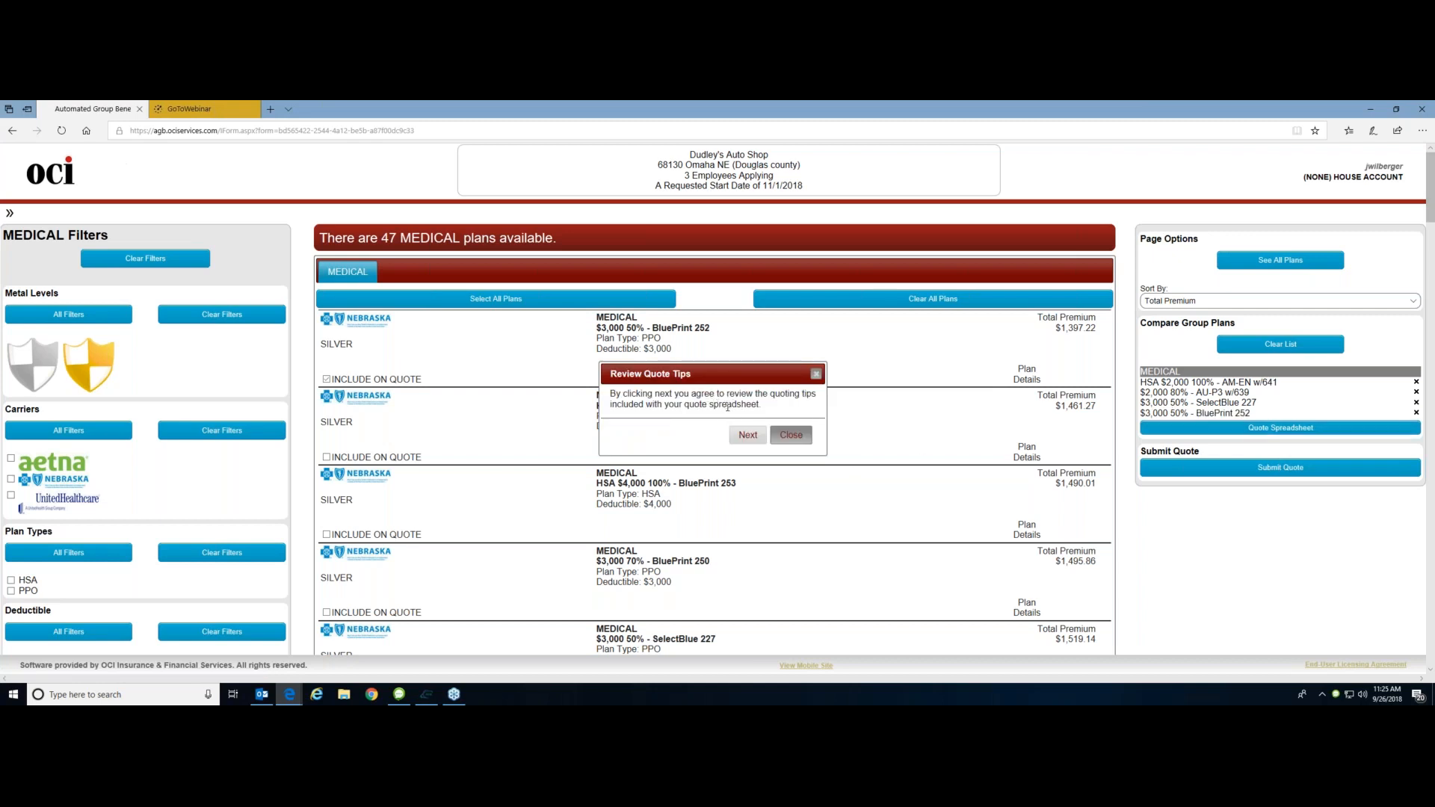
left_click(747, 435)
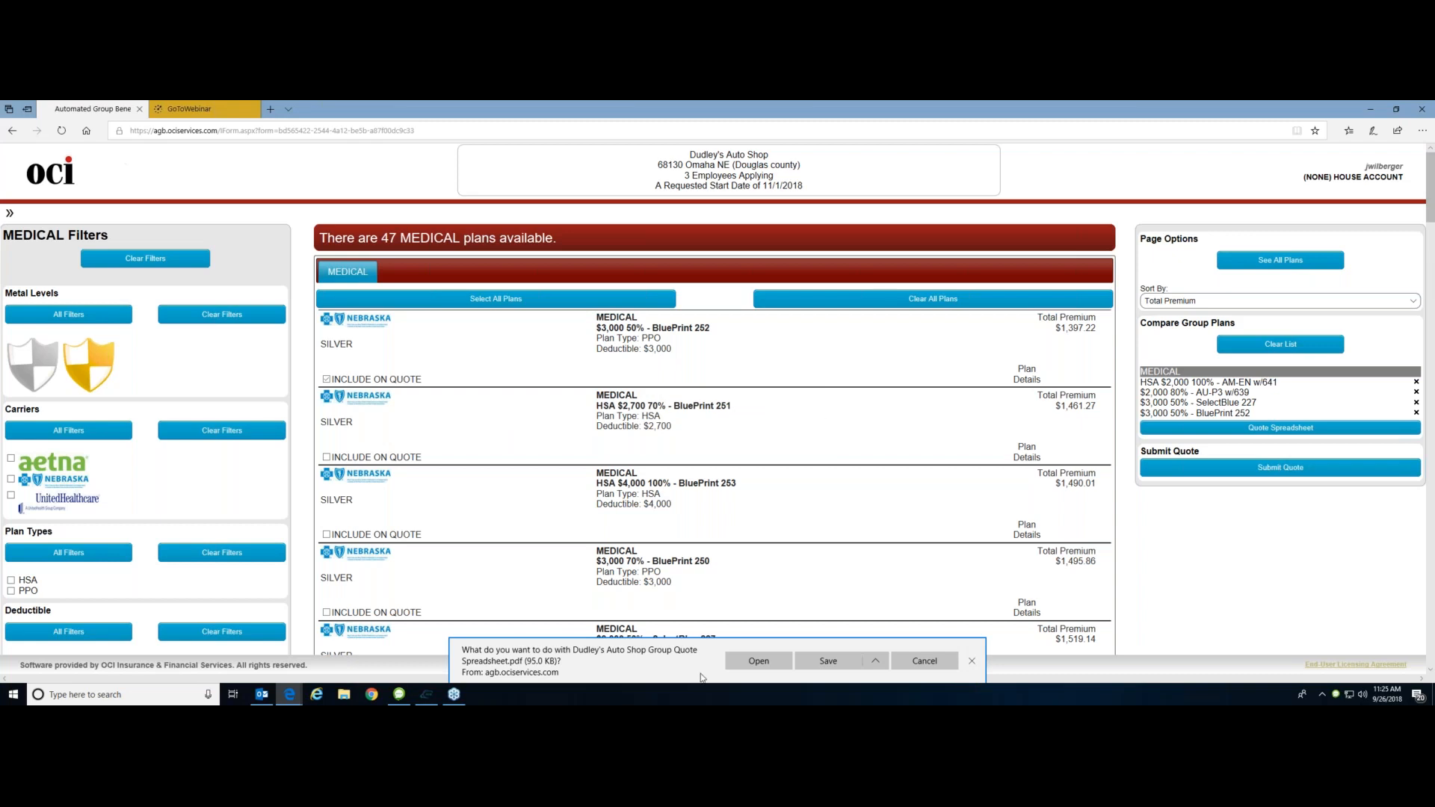
left_click(756, 662)
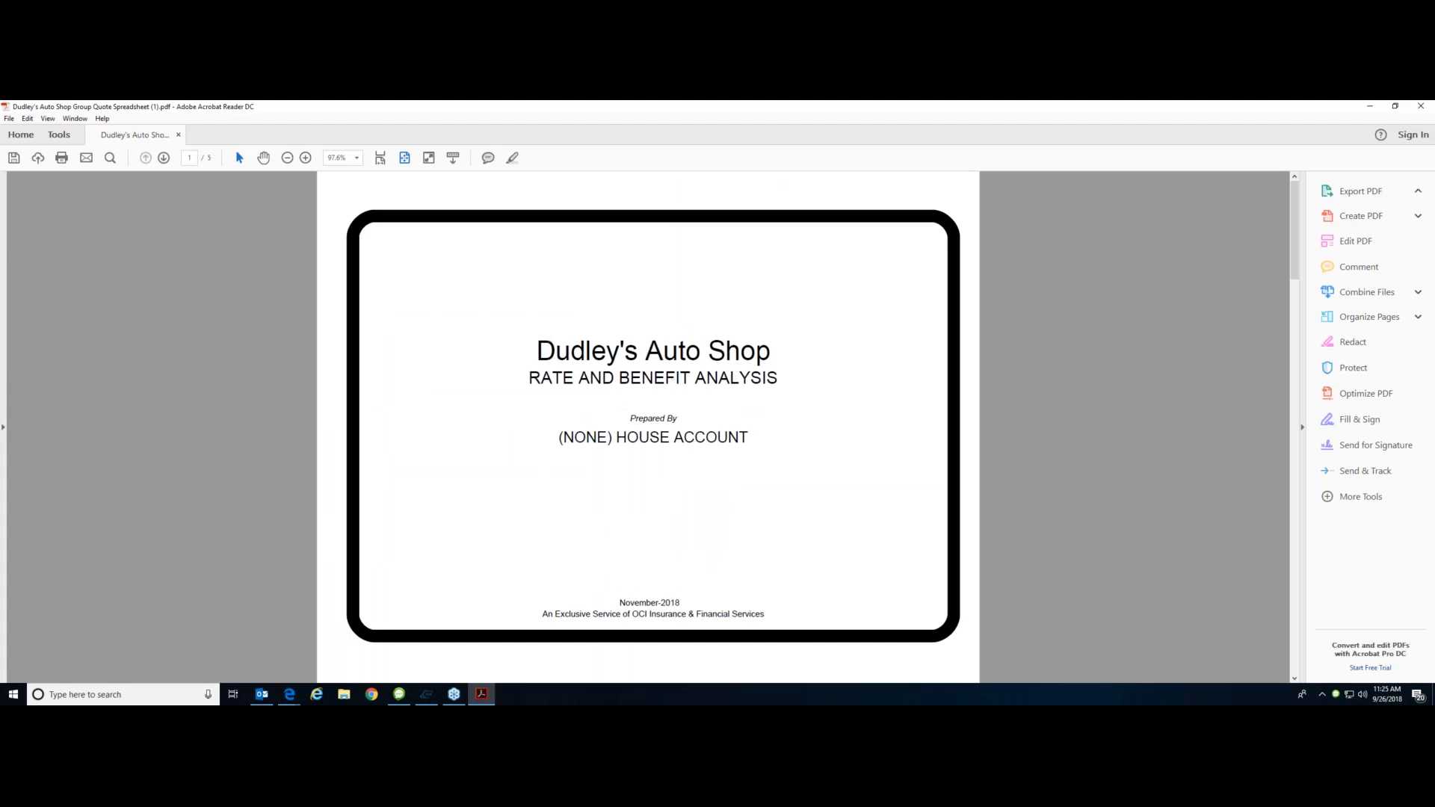
Review the medical summary and age banding report in the Dudley's Auto Shop quote PDF, and close Acrobat Reader
scroll(529, 378, "down", 5)
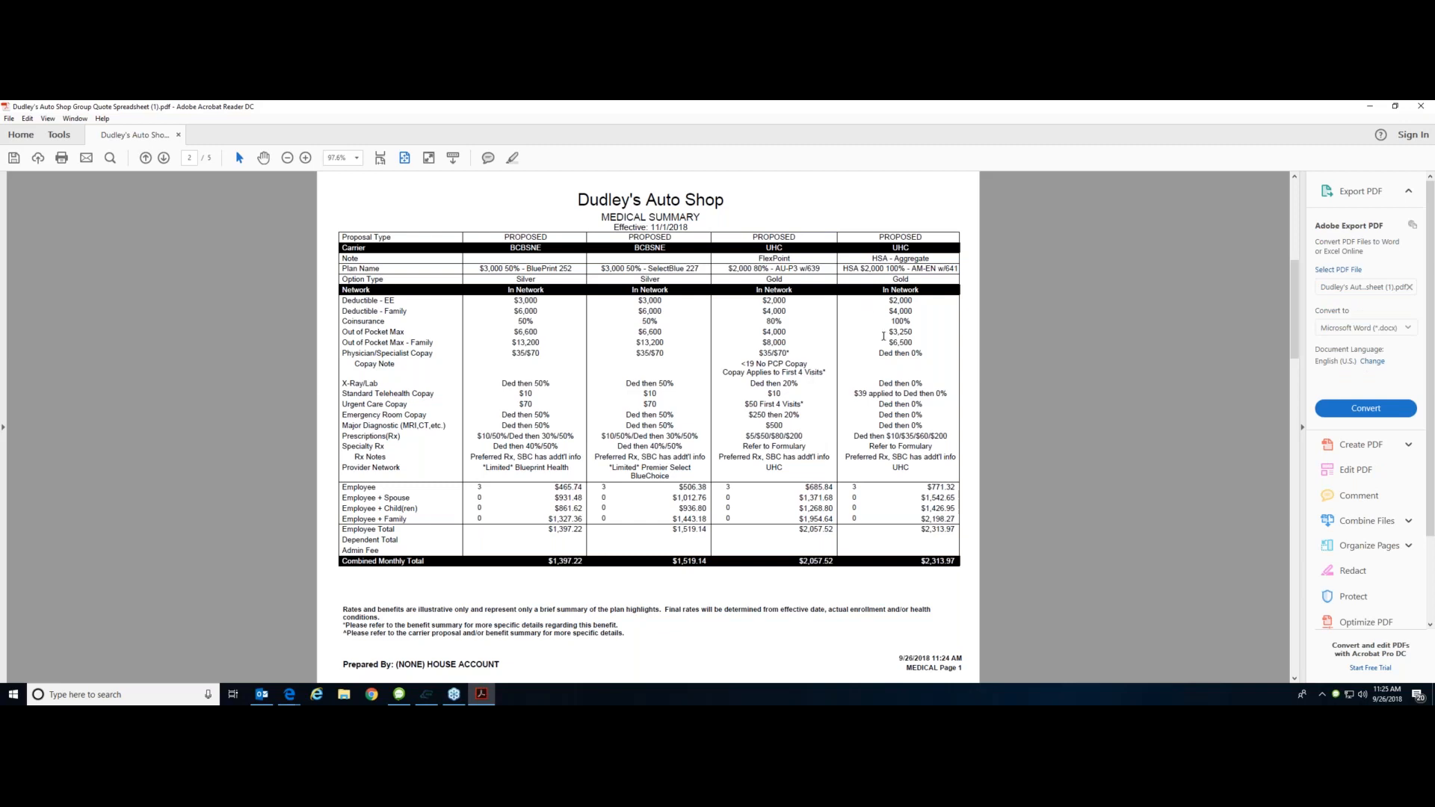
scroll(543, 393, "down", 5)
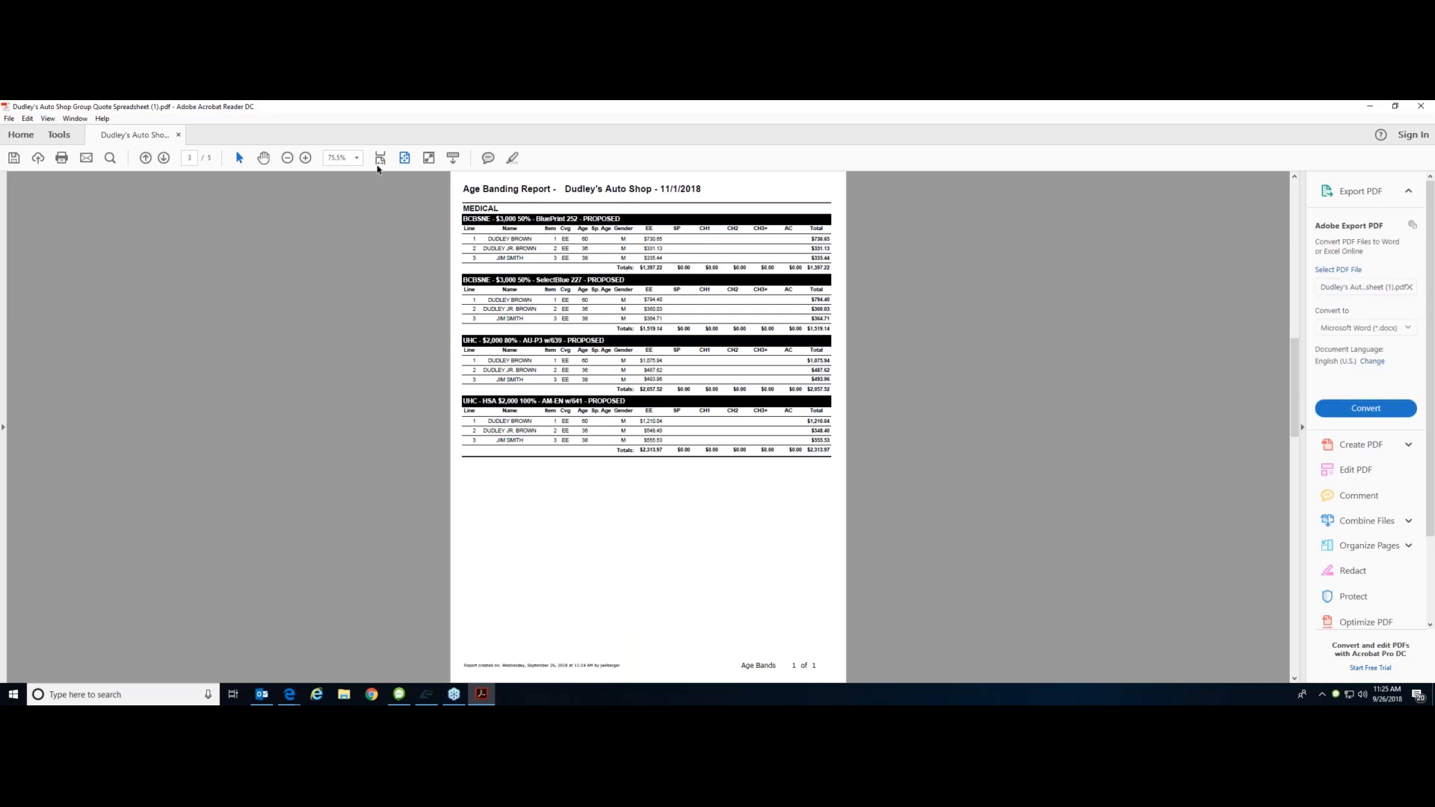
scroll(457, 331, "up", 1)
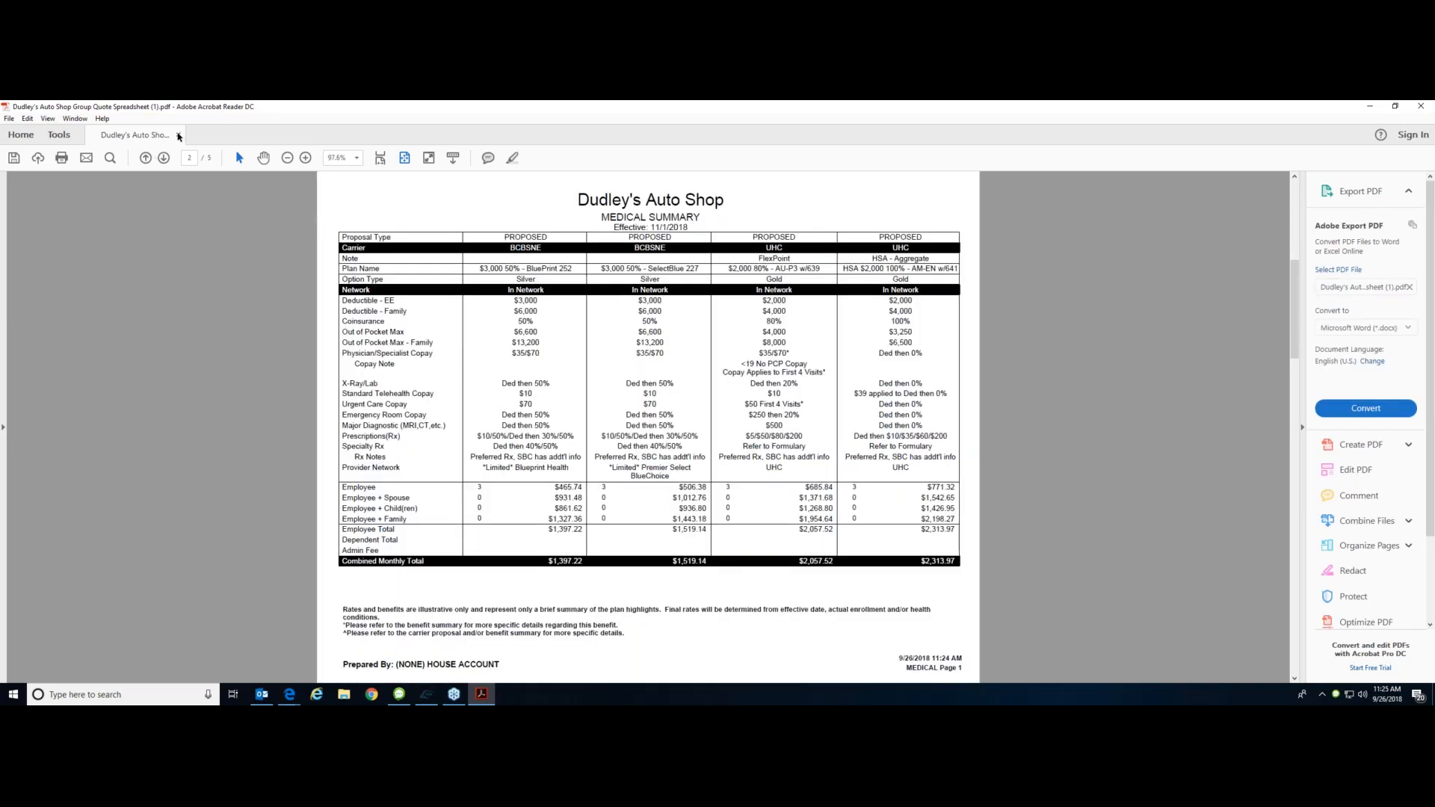
left_click(179, 136)
left_click(776, 421)
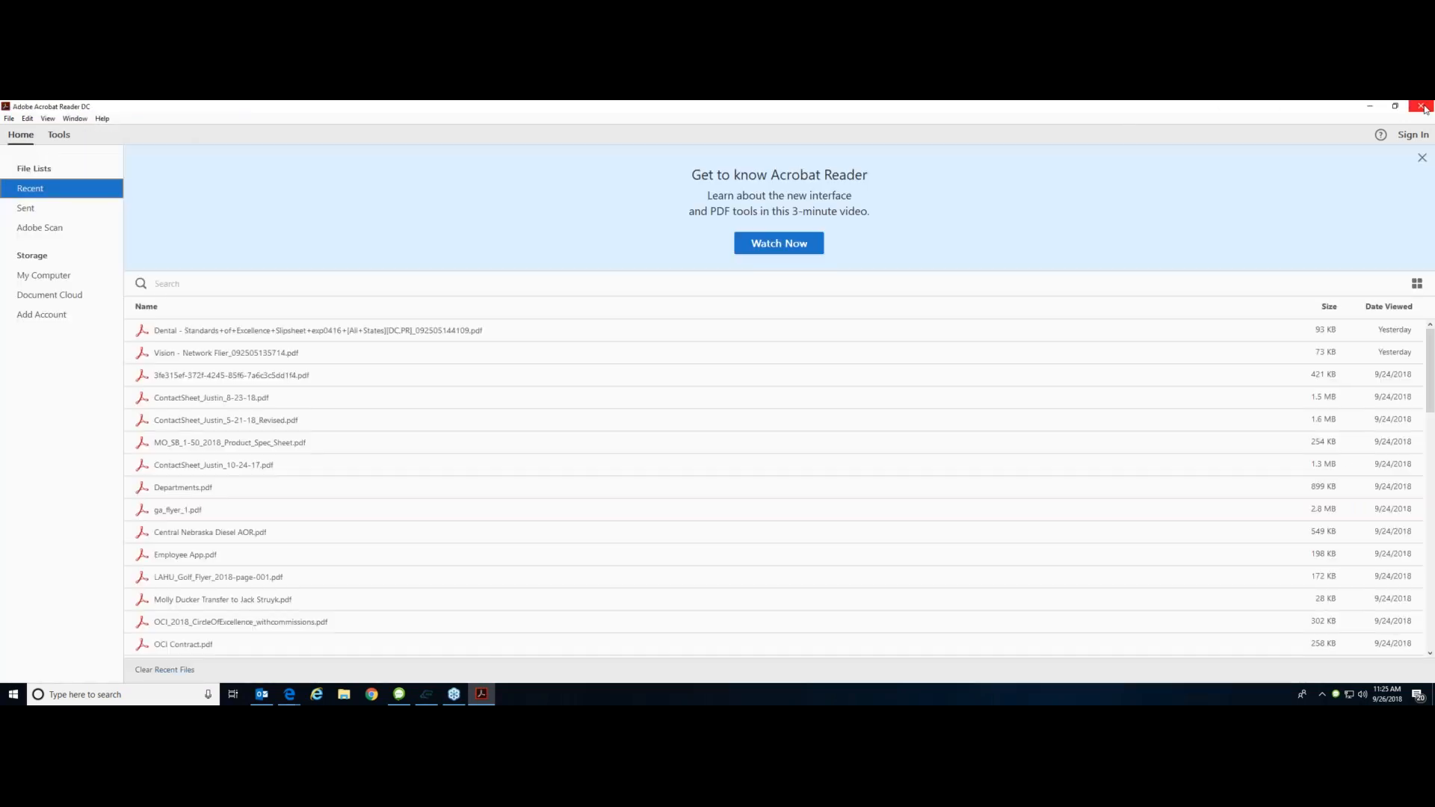
left_click(1420, 106)
Proceed to the quote's submit request page and review its system-generated attachments and the option for adding documents
scroll(695, 398, "down", 2)
scroll(673, 400, "up", 2)
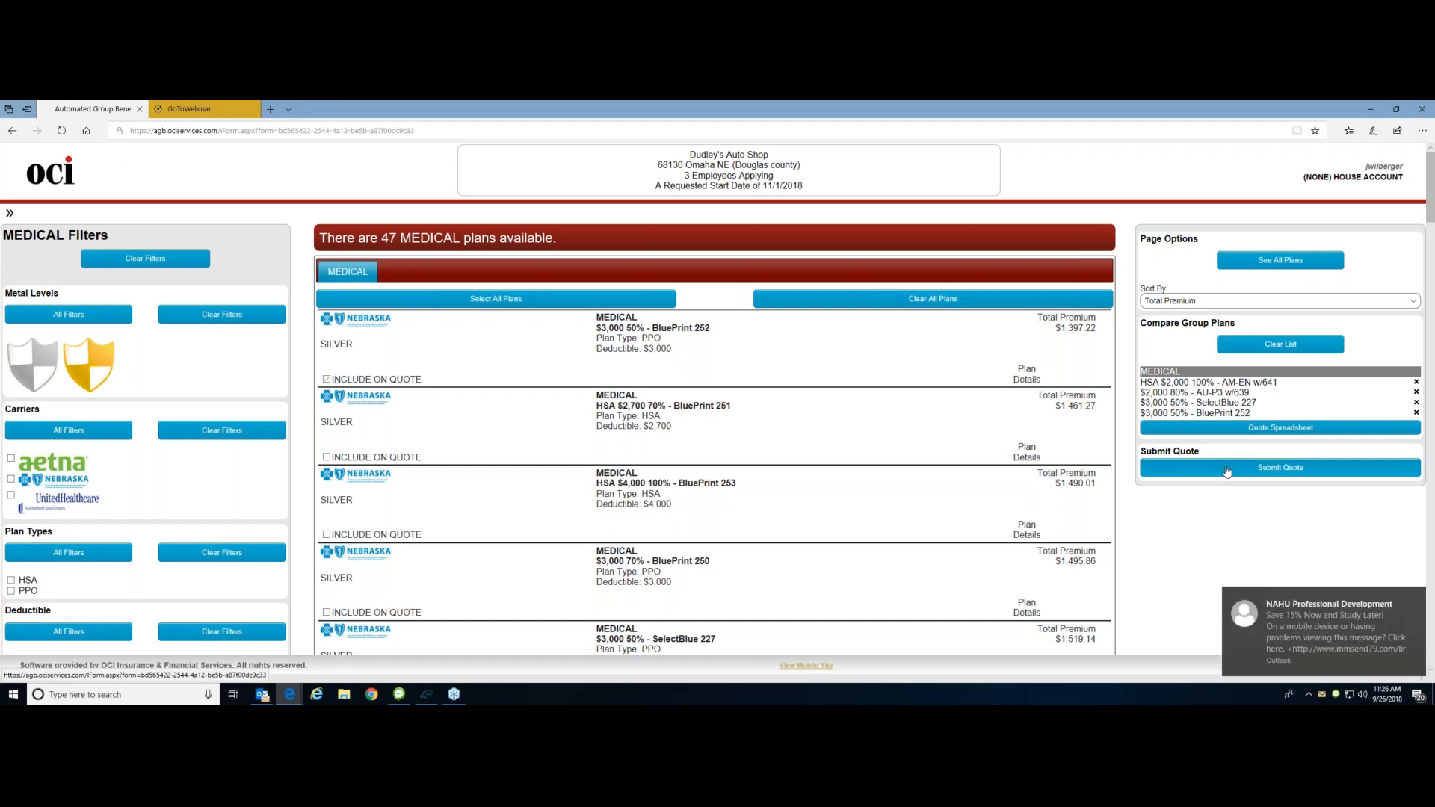
left_click(1416, 599)
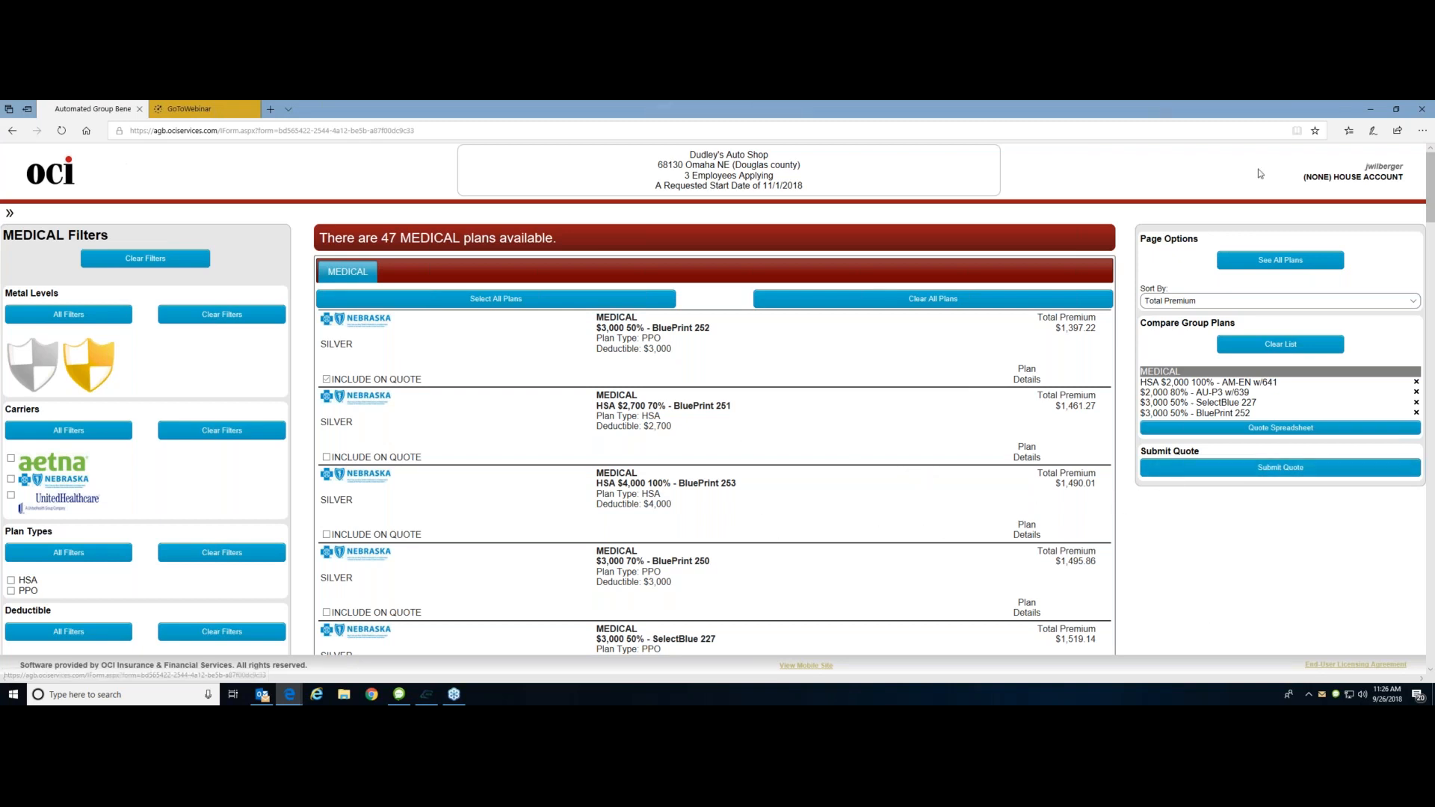
left_click(1249, 470)
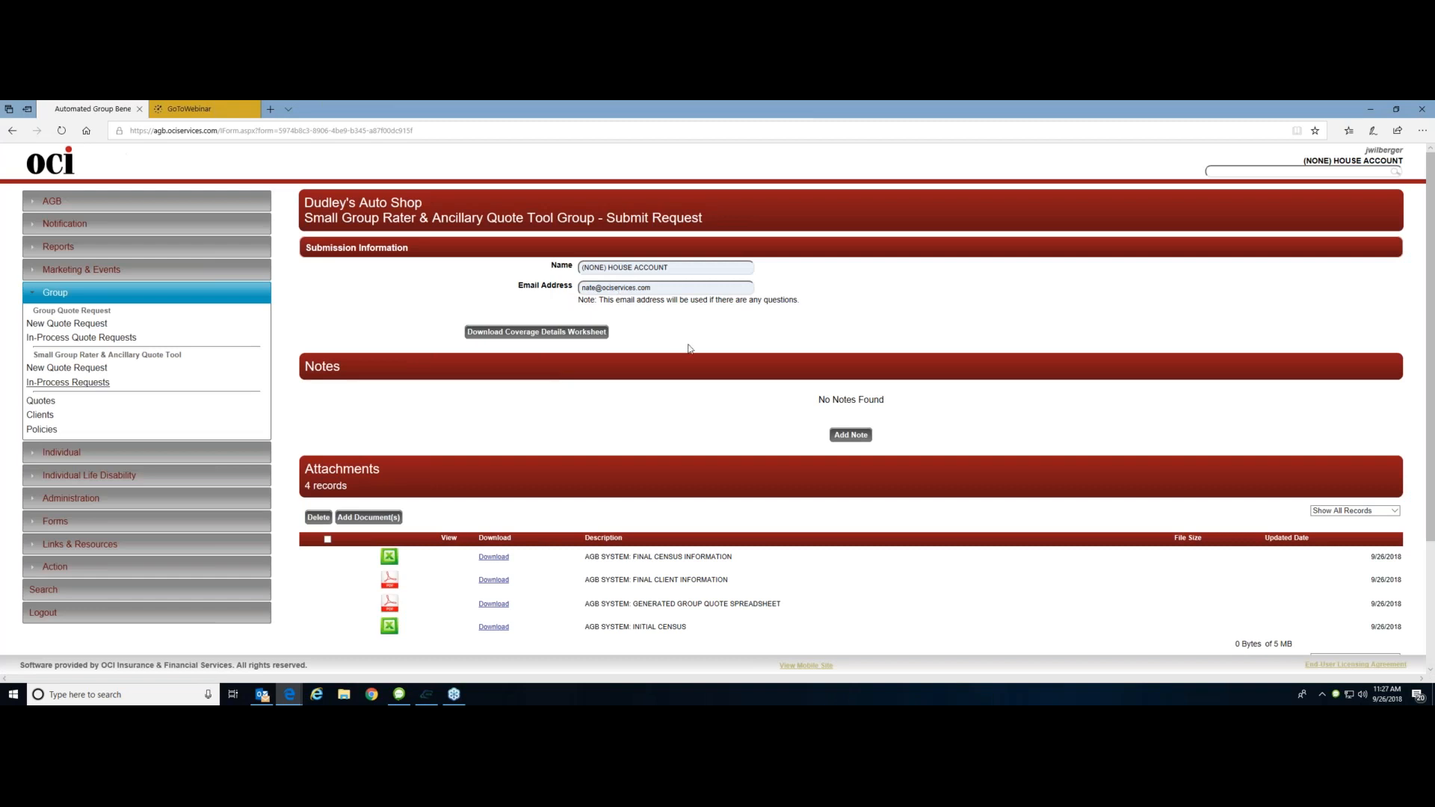
scroll(689, 348, "down", 3)
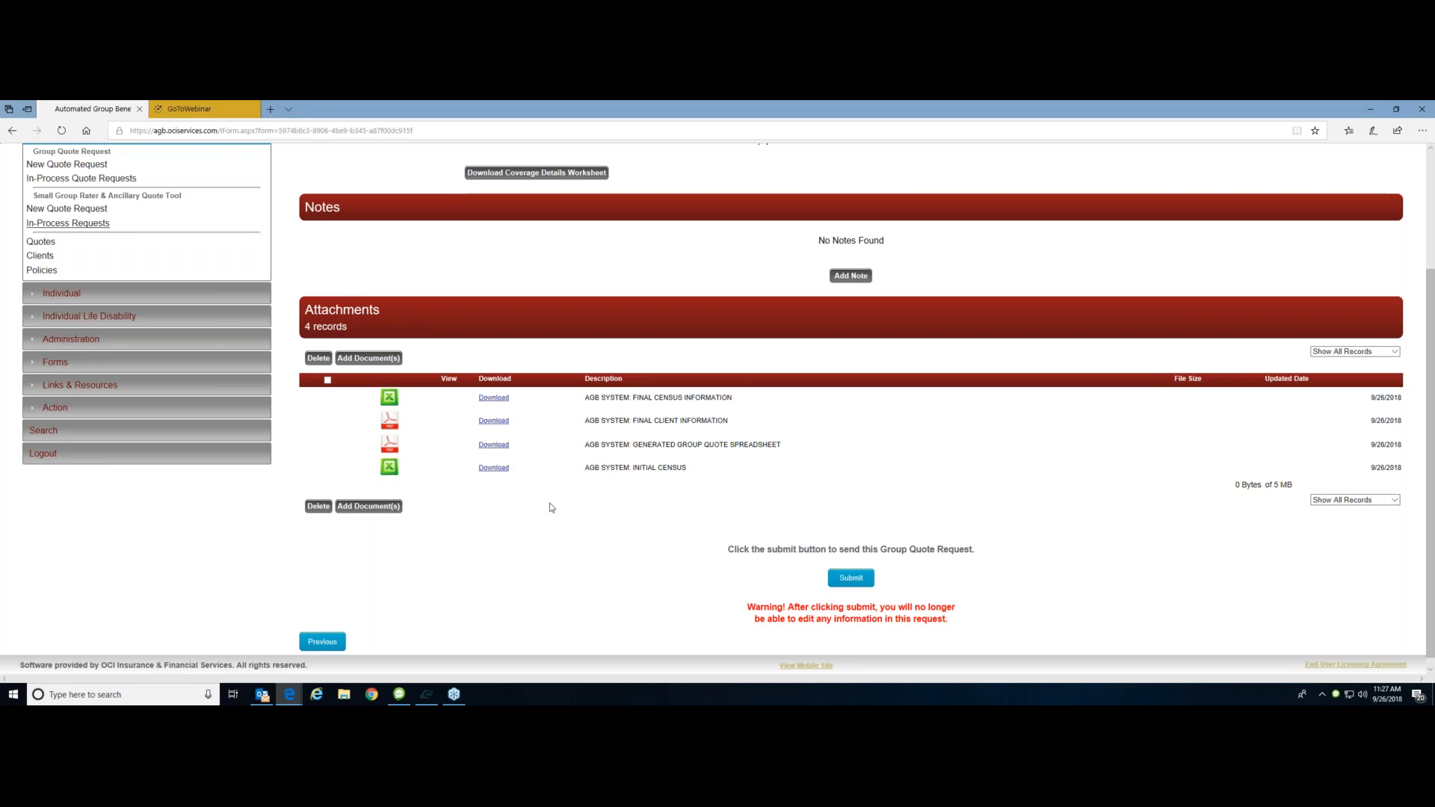
scroll(822, 514, "up", 3)
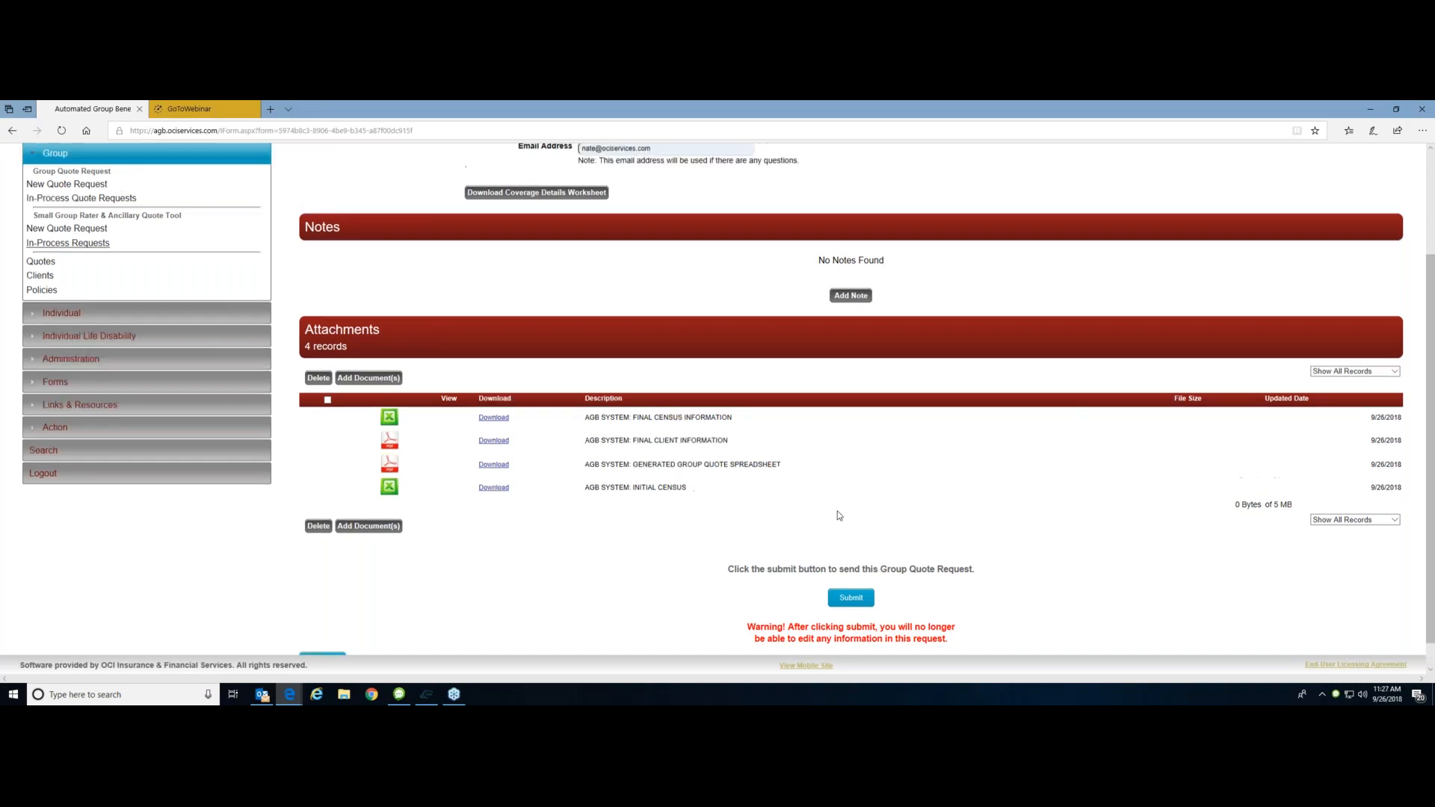
scroll(860, 463, "down", 3)
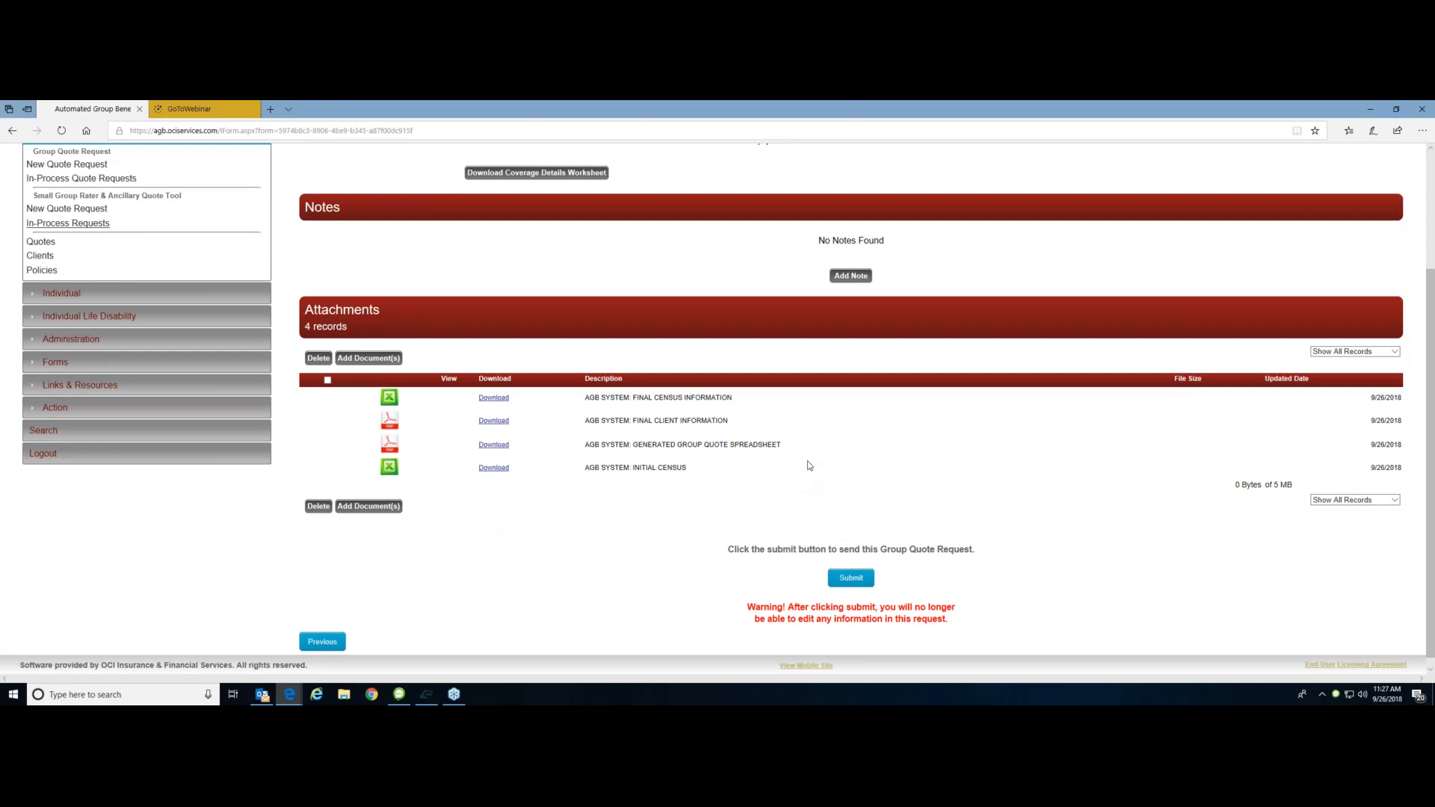
mouse_move(377, 360)
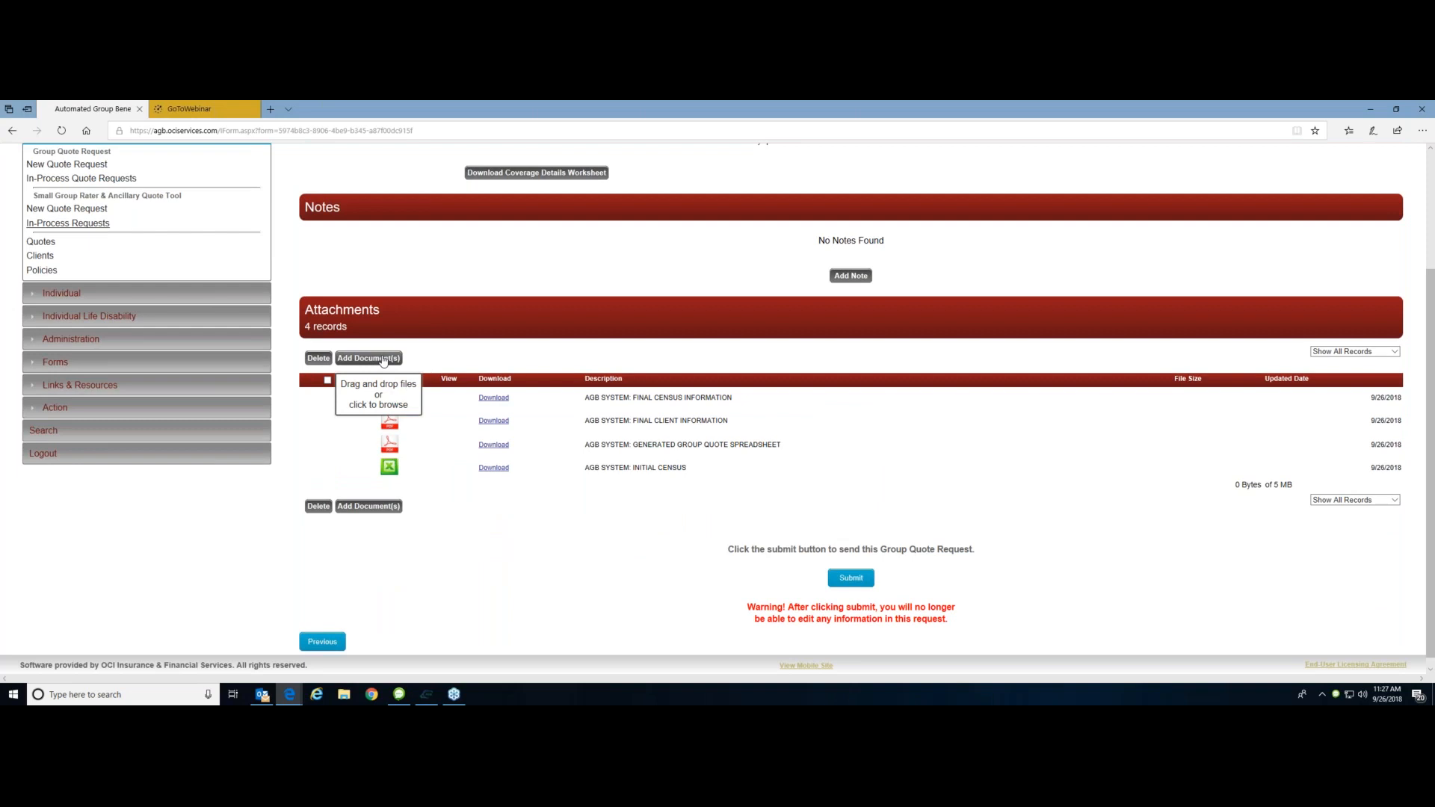
Add the note "Please quote 25k with all preferred" to the submission request
scroll(958, 463, "up", 1)
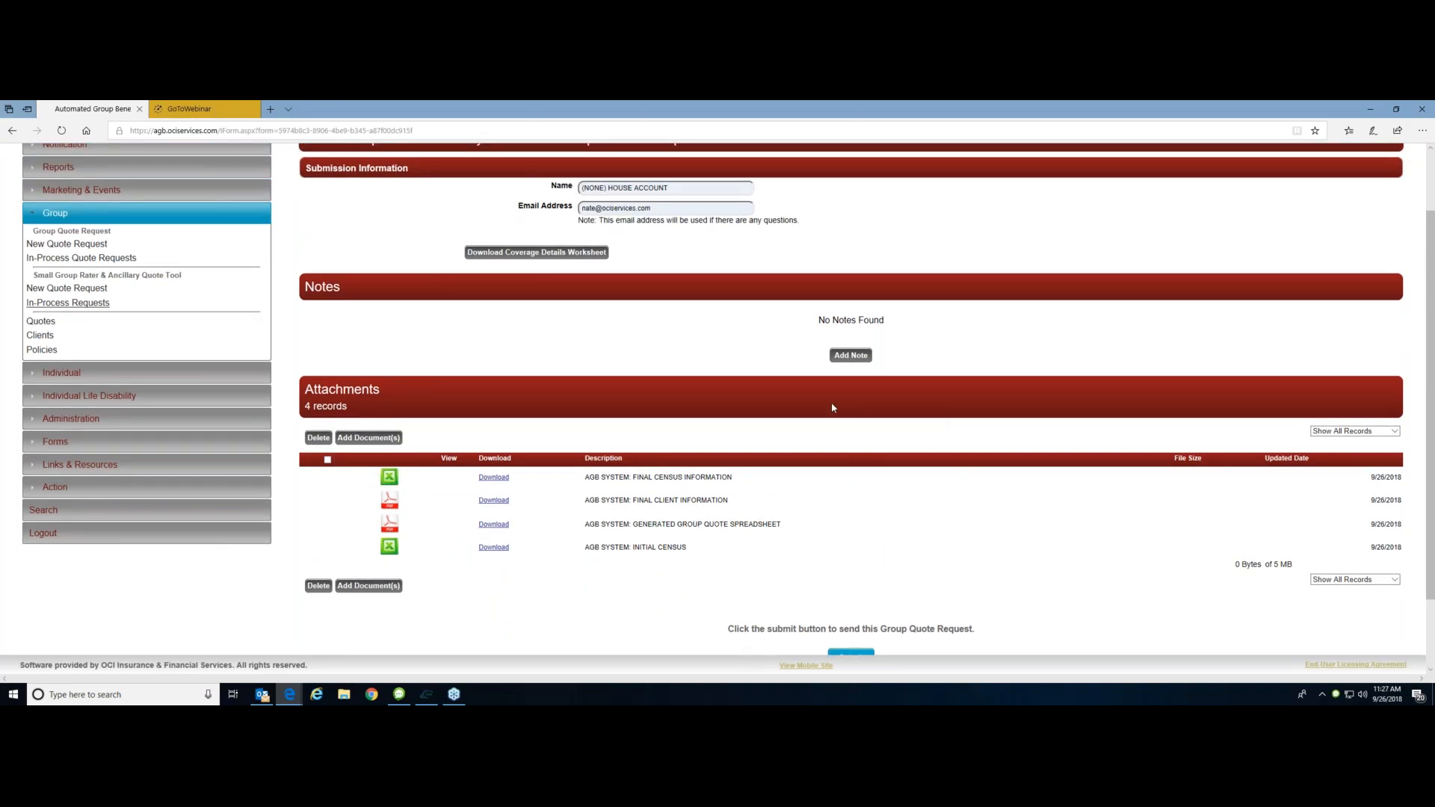
left_click(850, 356)
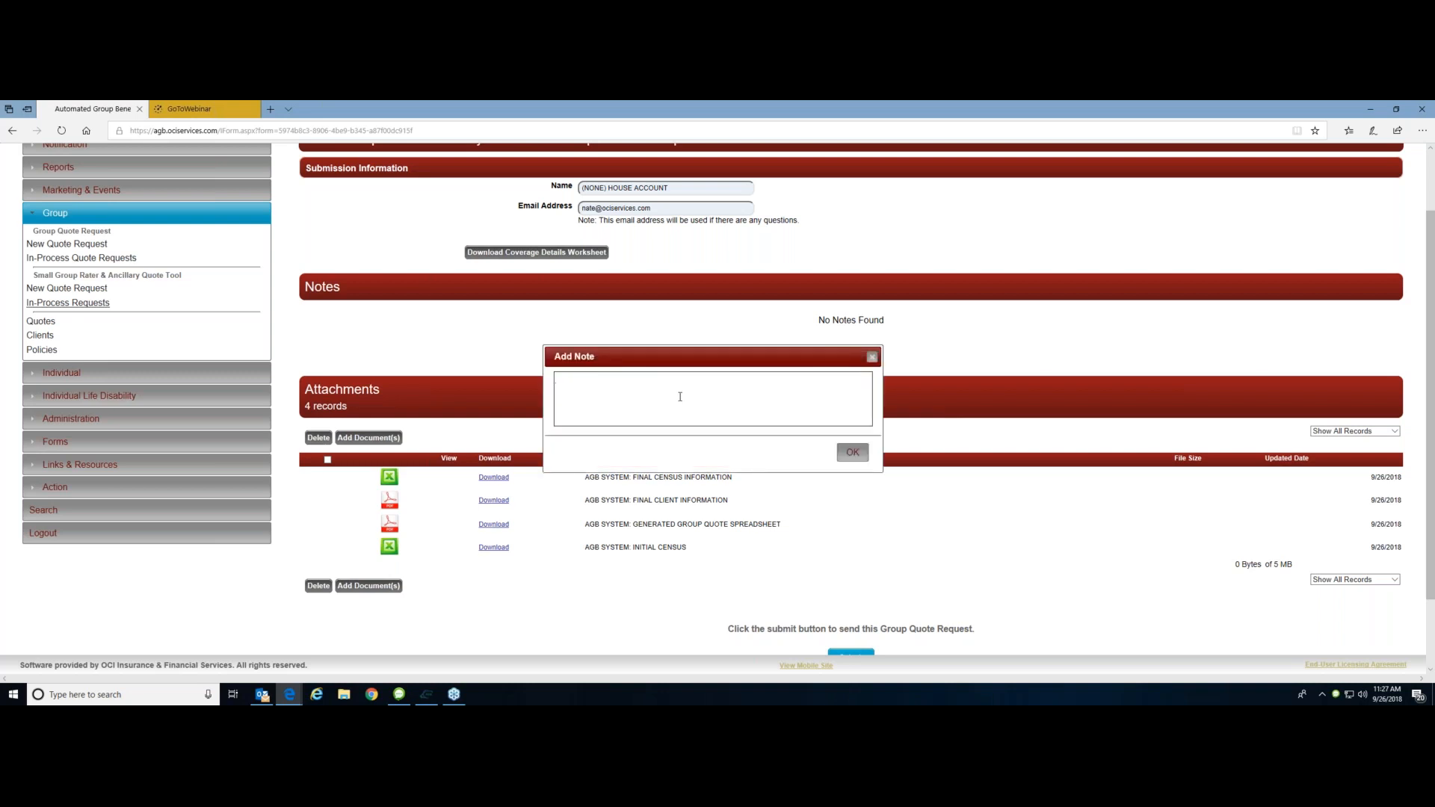
type("Please quote 25k with all preferred")
left_click(852, 451)
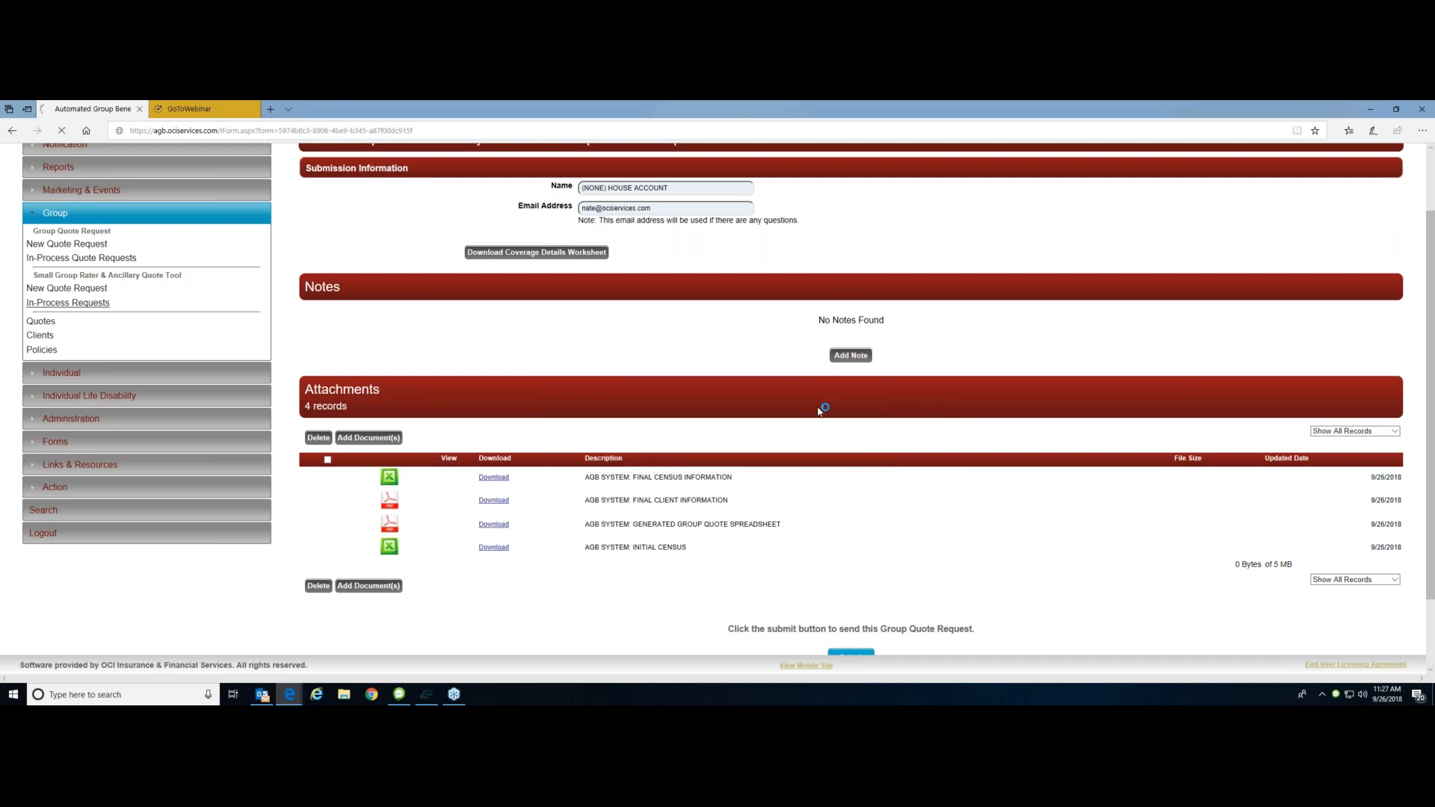
scroll(817, 426, "down", 2)
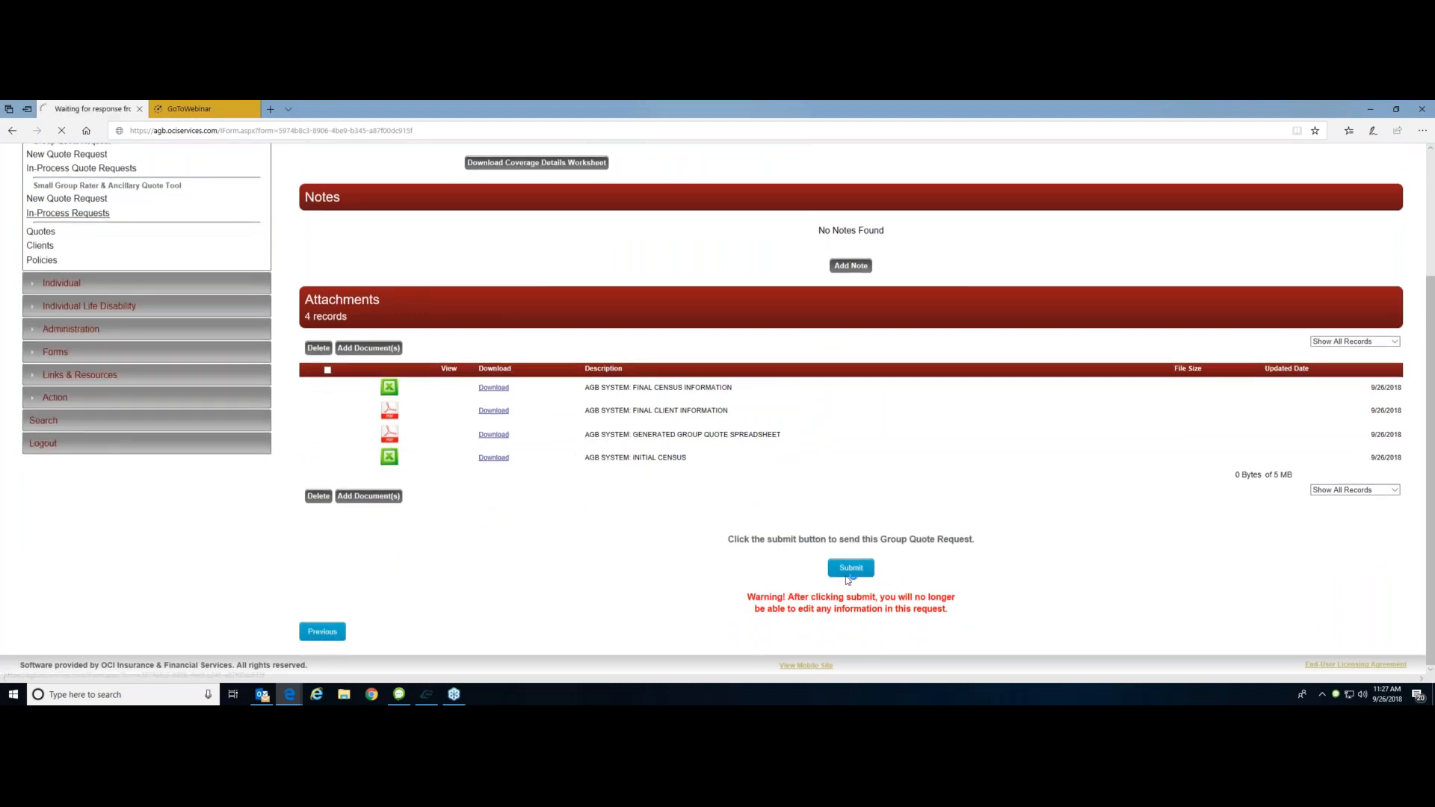
scroll(844, 590, "down", 3)
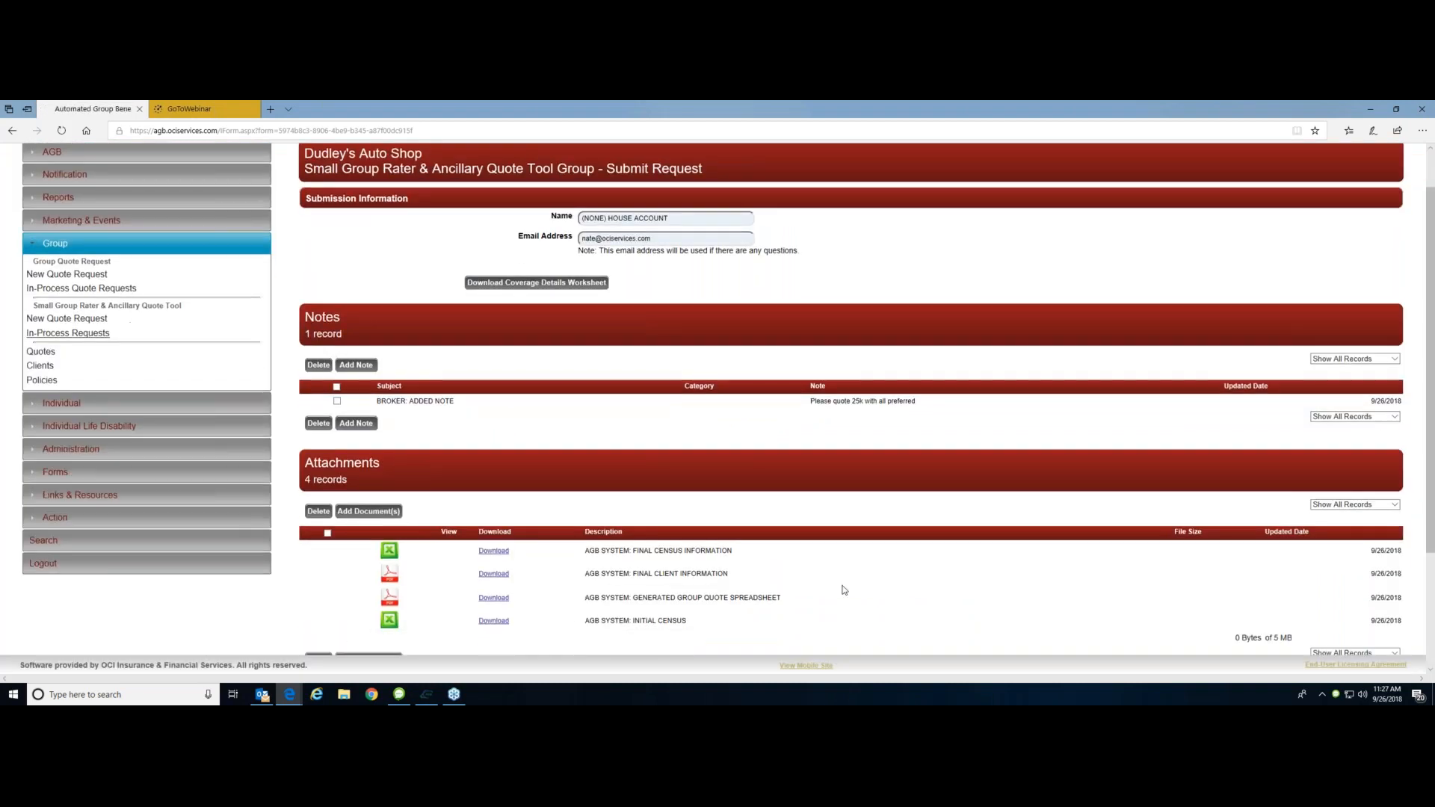